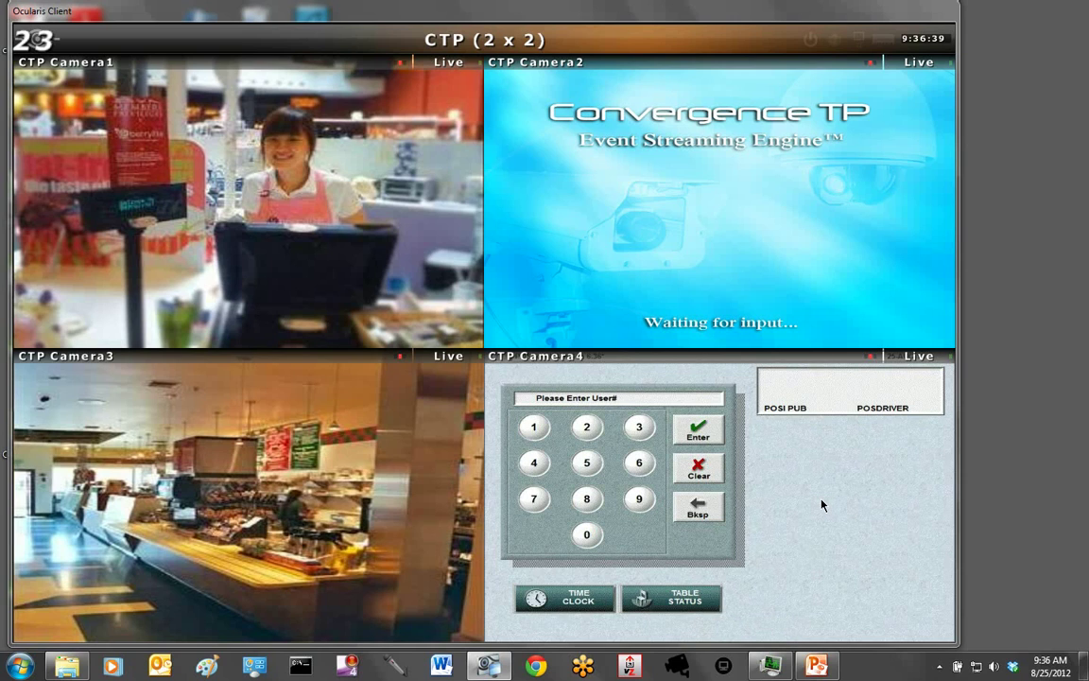
mouse_move(723, 251)
mouse_move(728, 206)
mouse_move(738, 227)
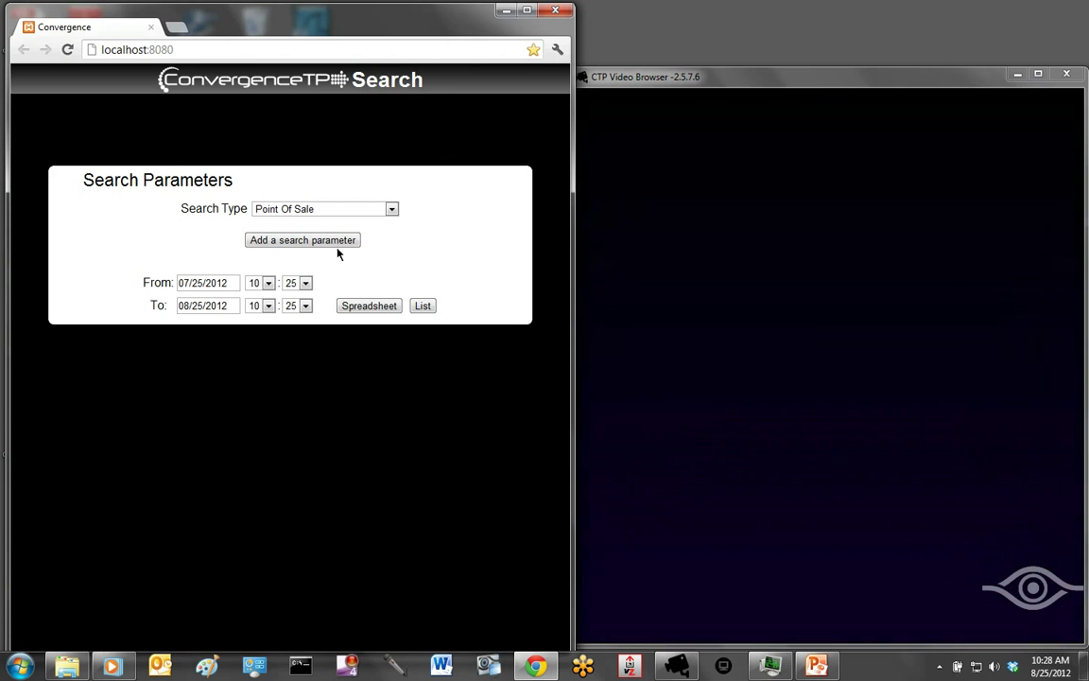
Step: Review the available search types, keep Point Of Sale, and list the events from 07/25/2012 to 08/25/2012
click(393, 209)
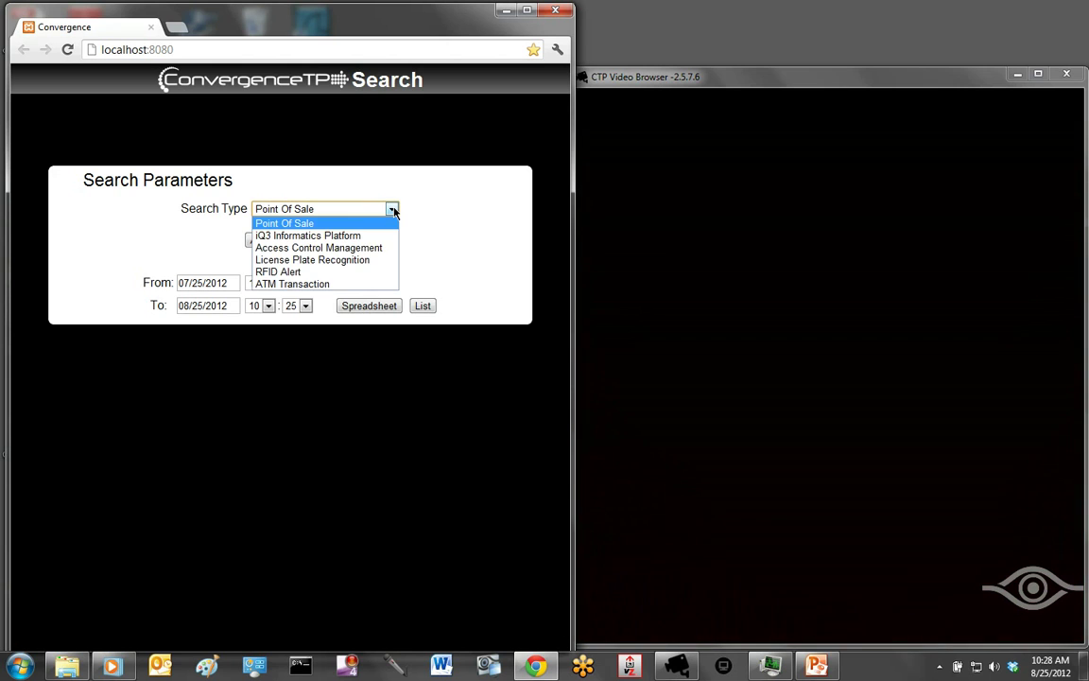
click(392, 209)
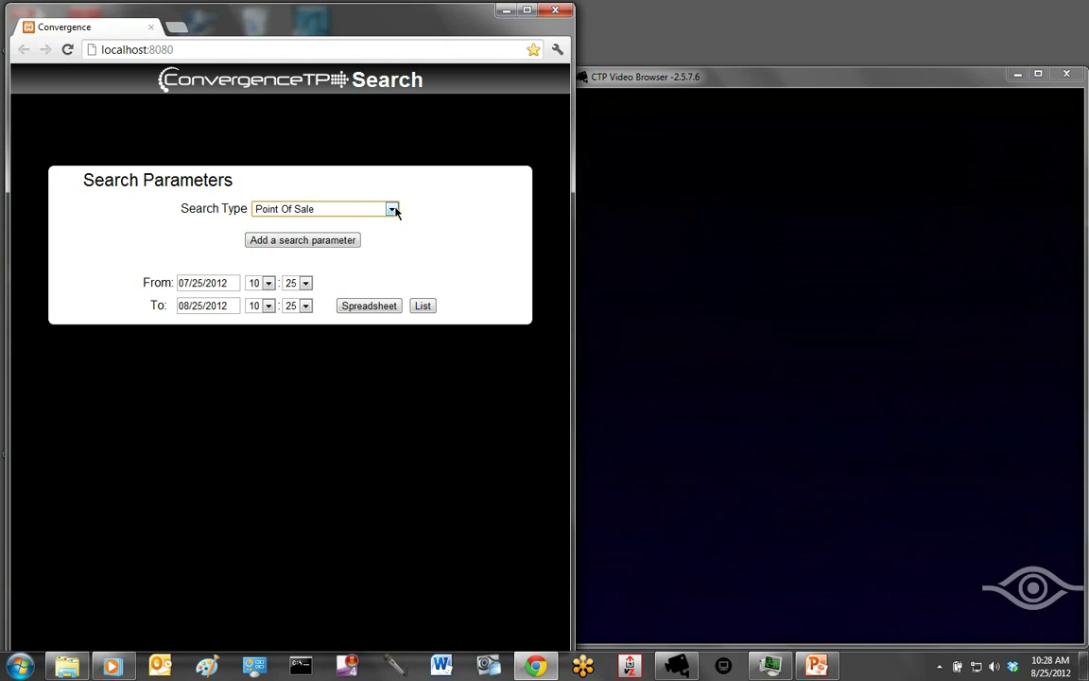
click(392, 209)
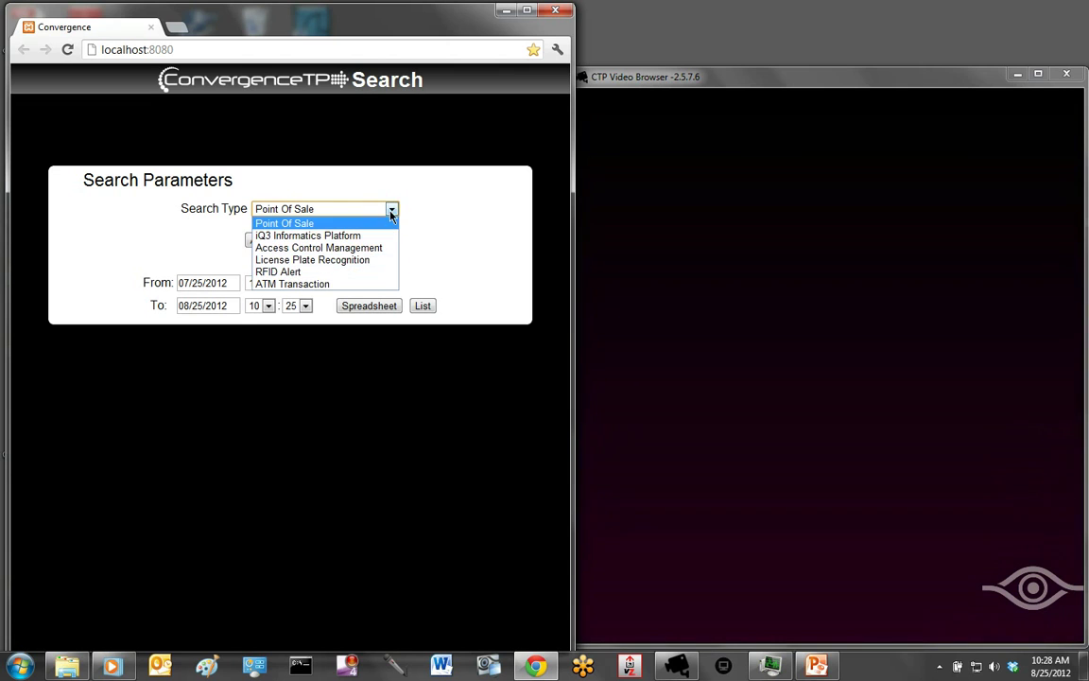
click(395, 210)
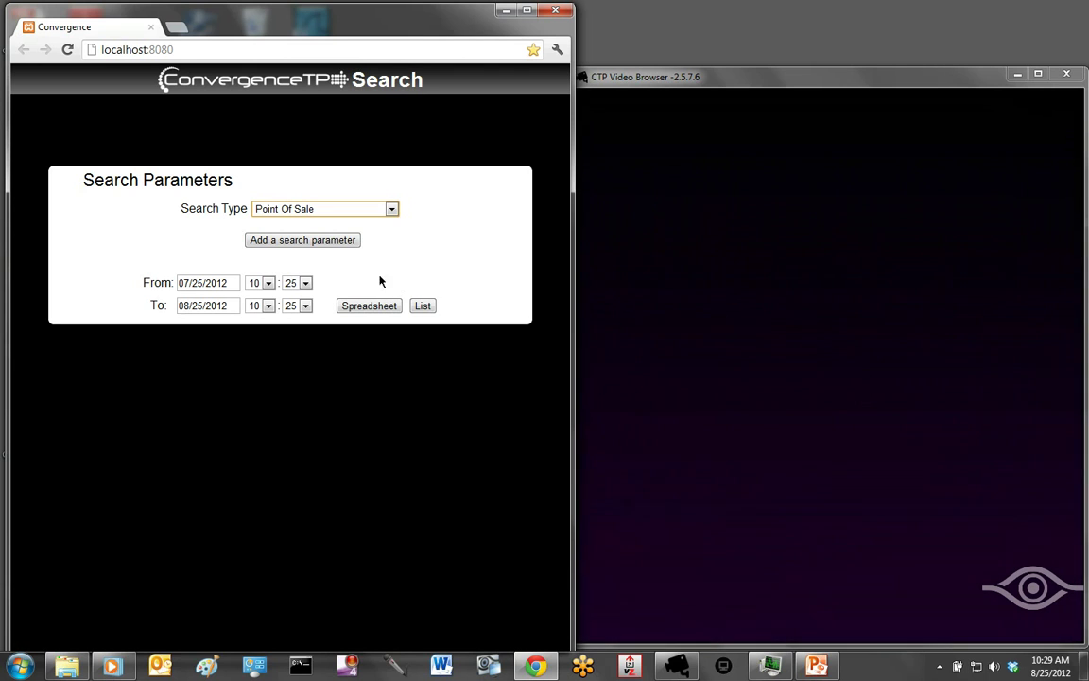
click(423, 305)
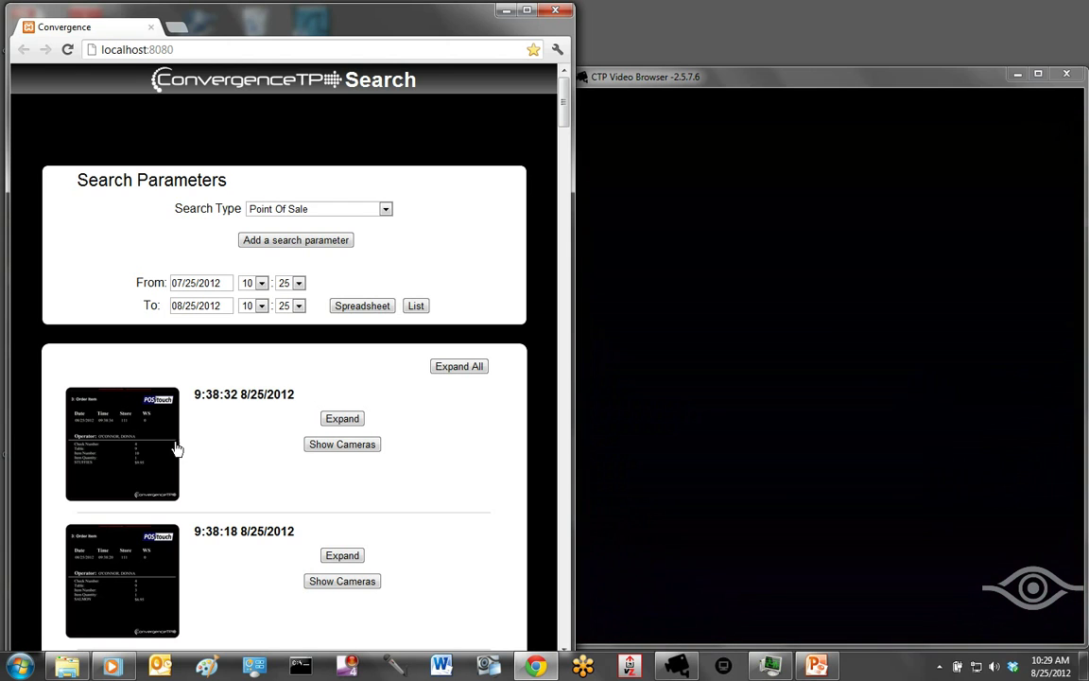
Step: Open the 9:38:32 event's receipt image and camera footage, view CTP Camera2 enlarged, restore the four-camera layout and close the image
click(126, 448)
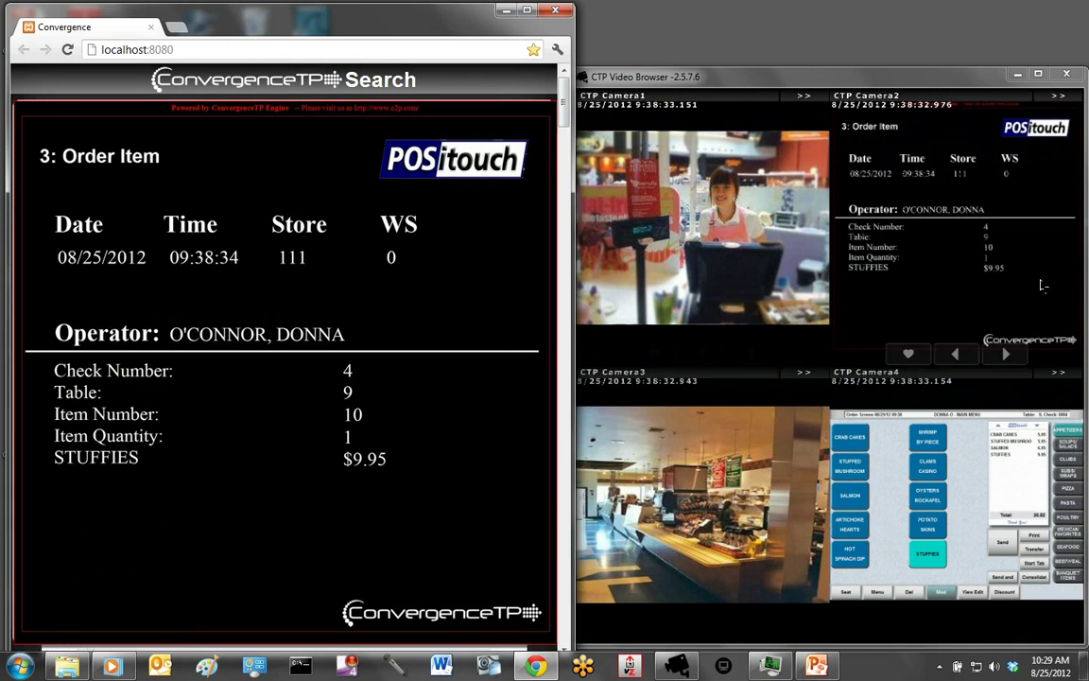
click(944, 252)
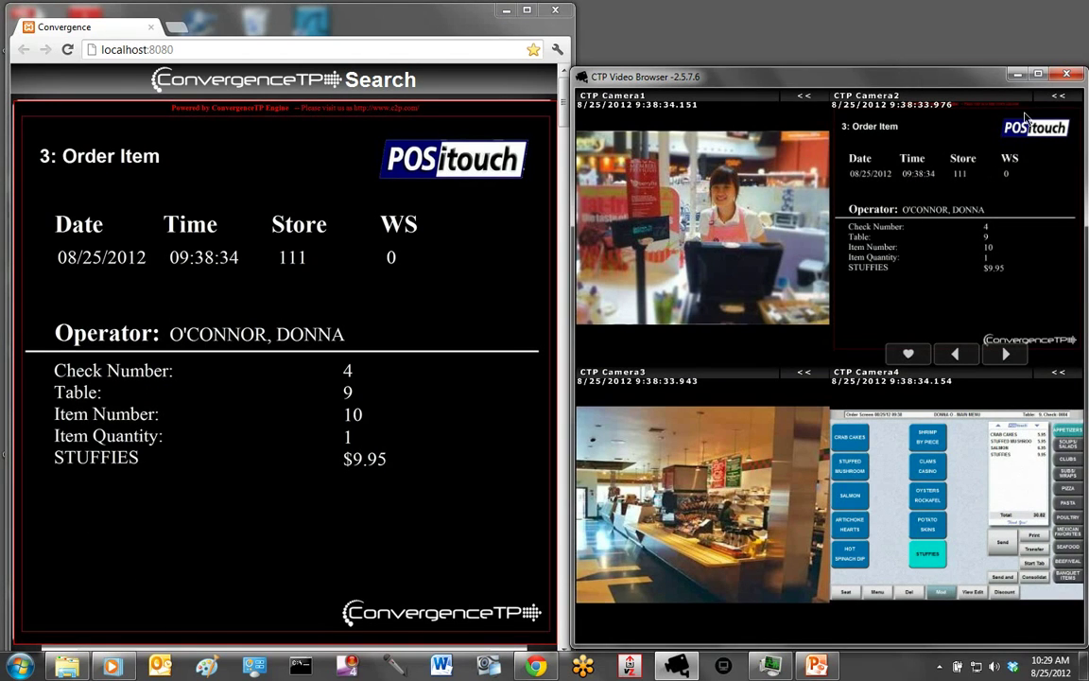
double_click(957, 94)
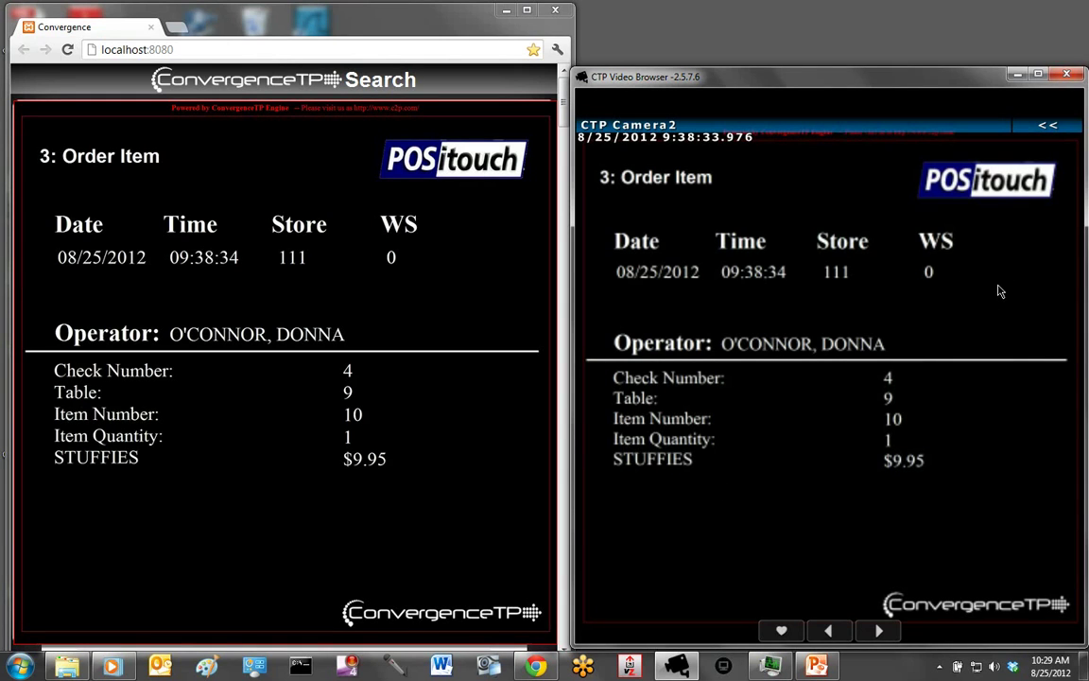
click(1048, 126)
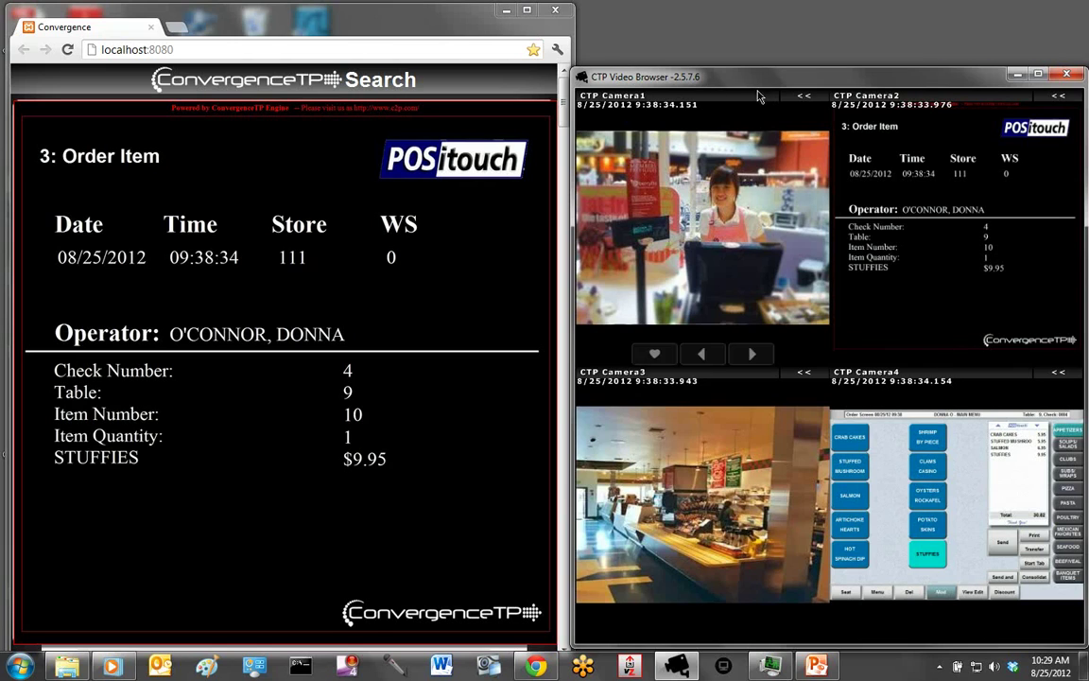
click(251, 403)
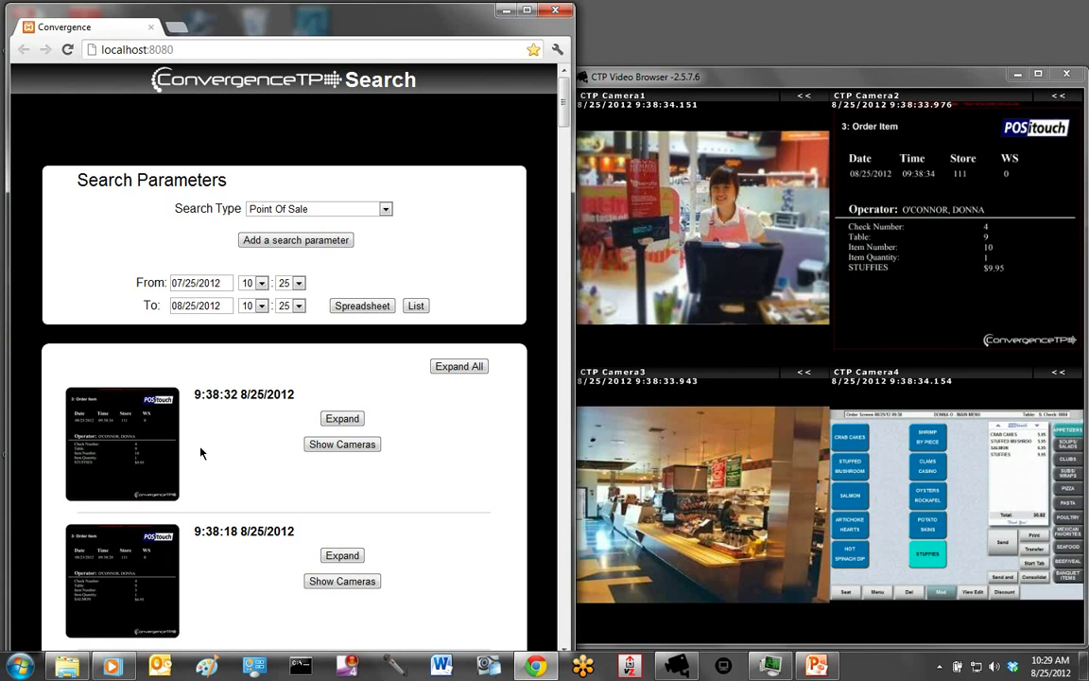
Step: Reopen the 9:38:32 event's footage, inspect CTP Camera4 enlarged, return to the four-camera layout and close the receipt image
click(113, 409)
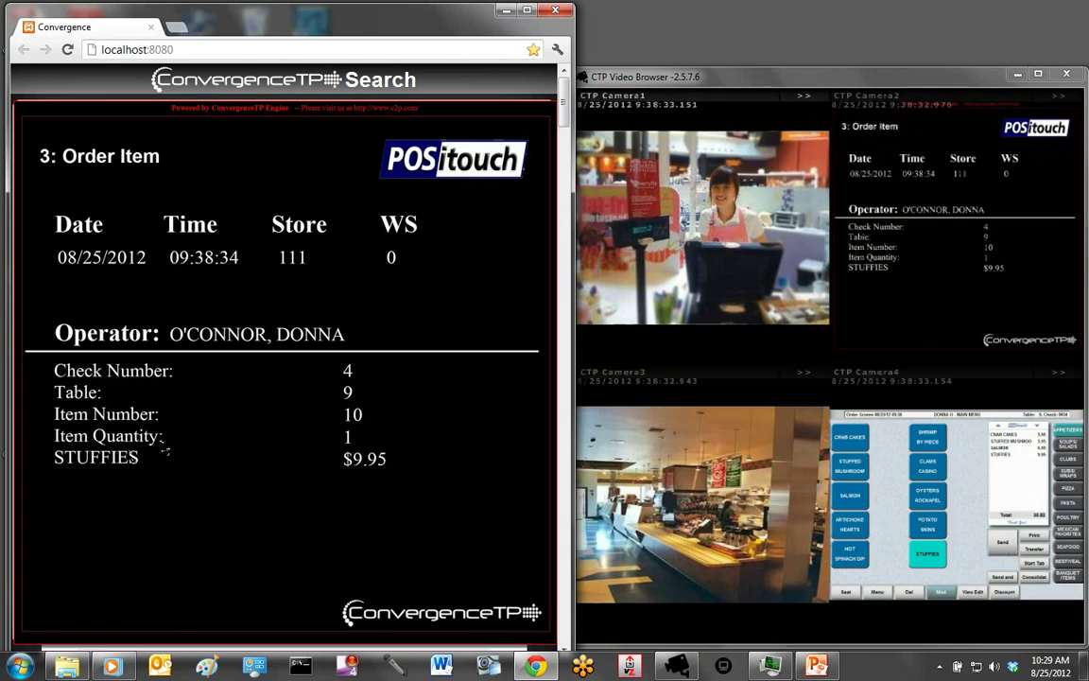
click(949, 282)
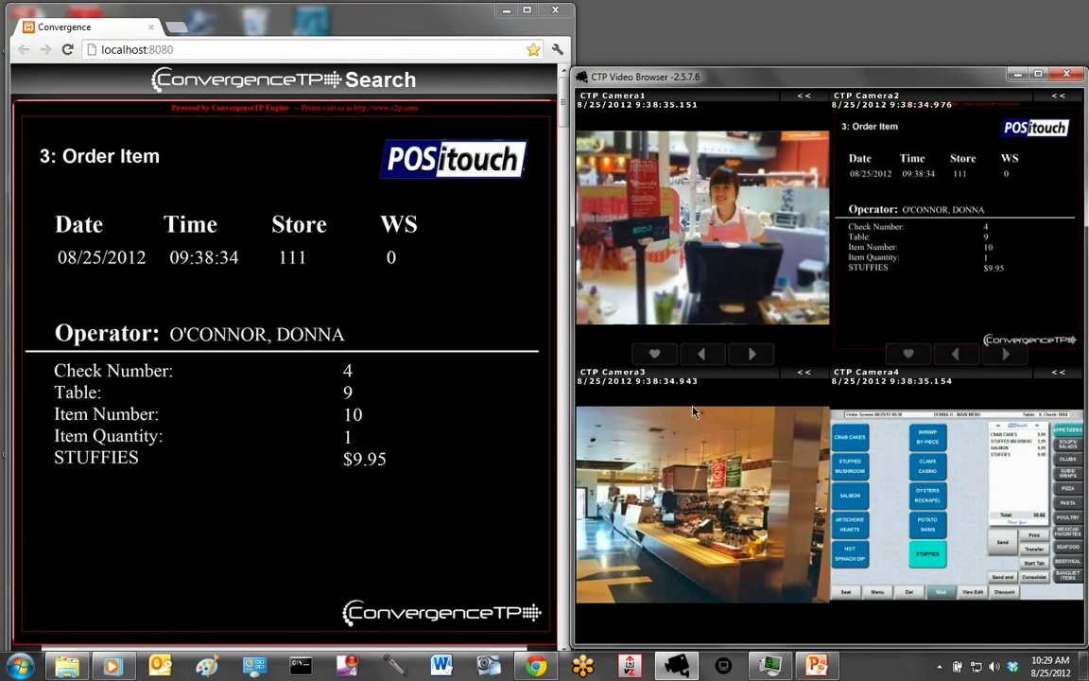
mouse_move(894, 481)
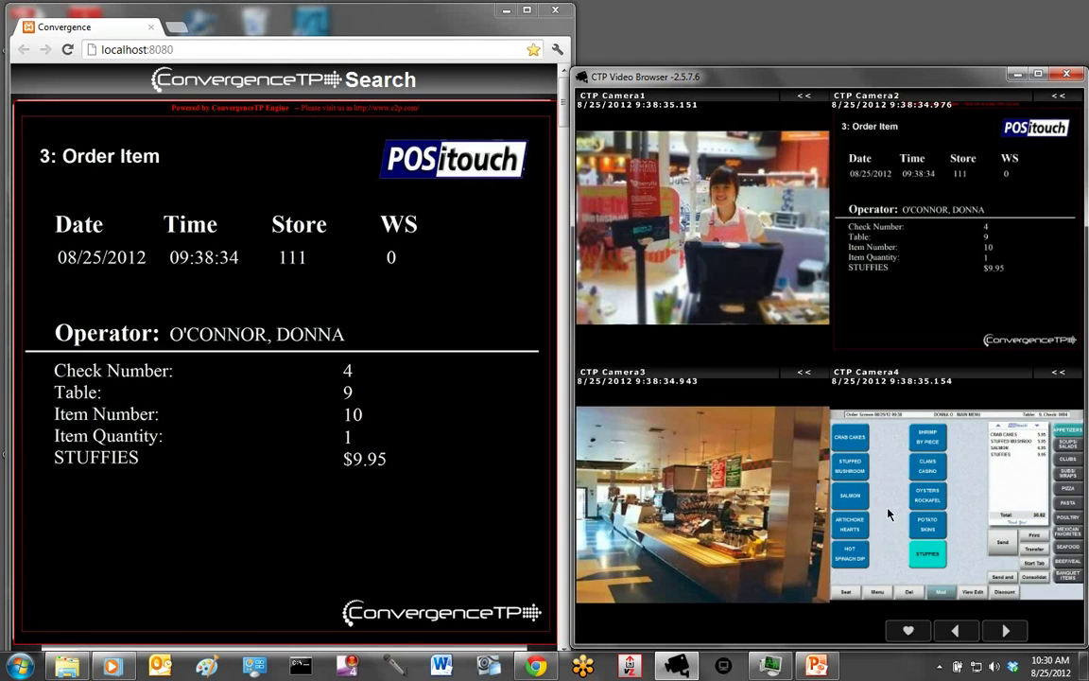
click(1059, 374)
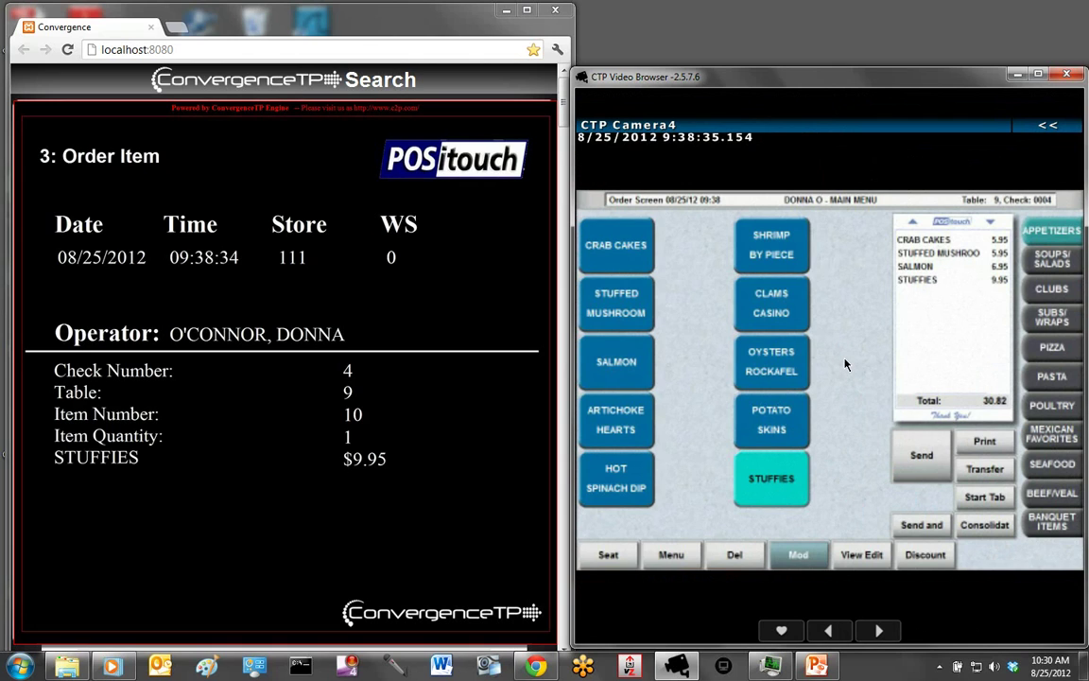
click(1047, 126)
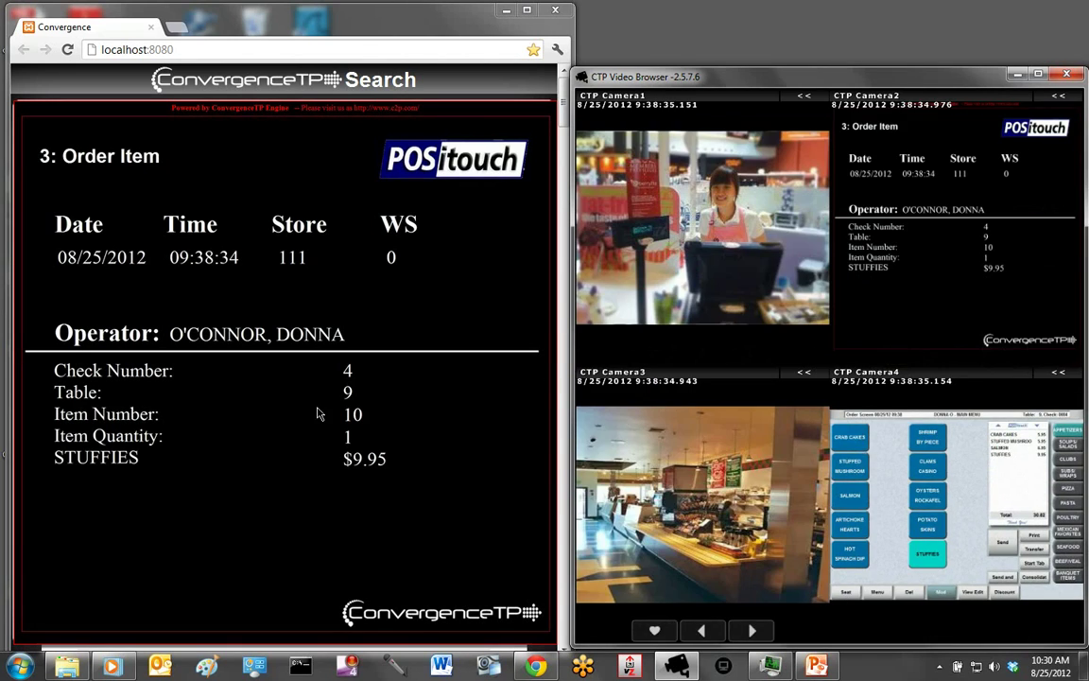
click(244, 435)
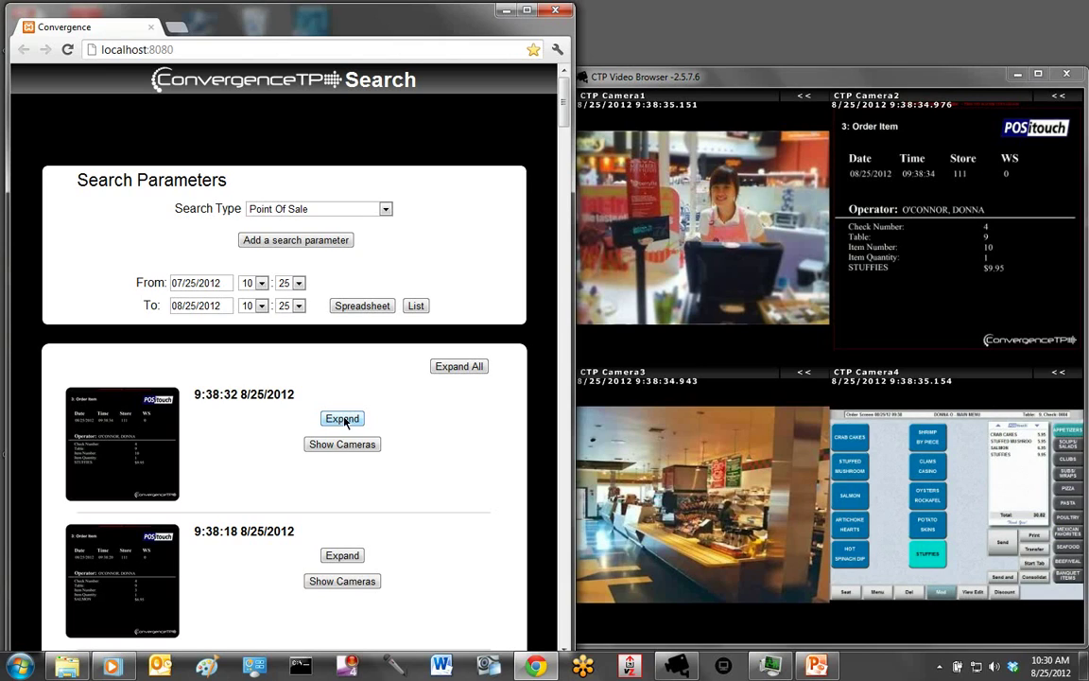
Step: Expand the 9:38:32 event to read its Item Ordered details, and collapse it again
click(345, 421)
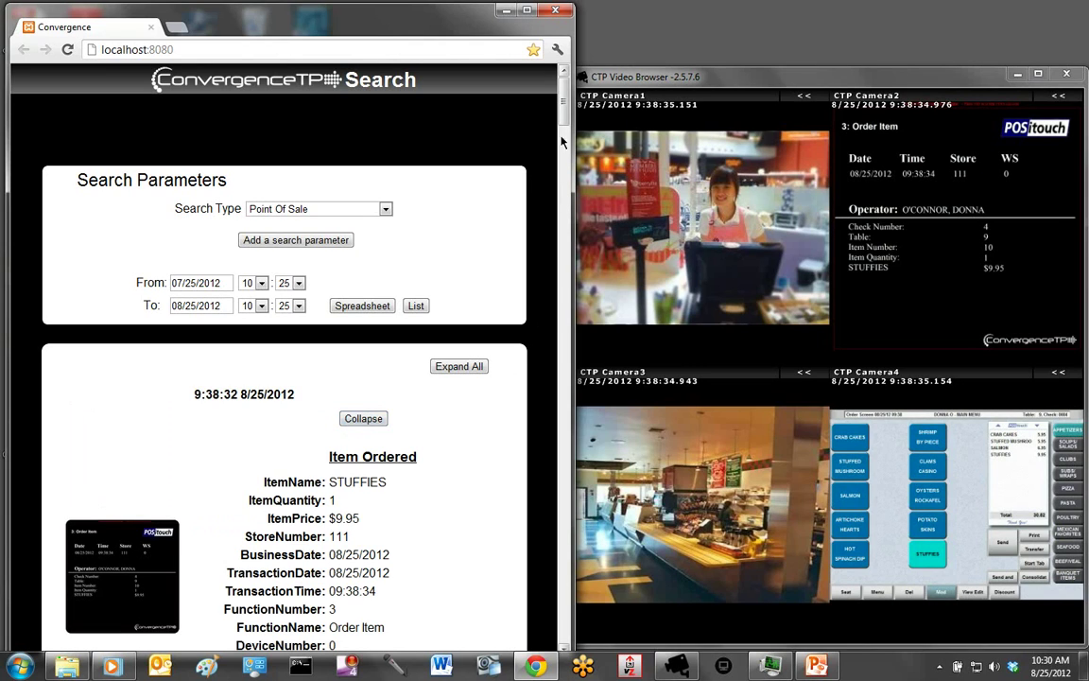
drag(562, 104, 562, 127)
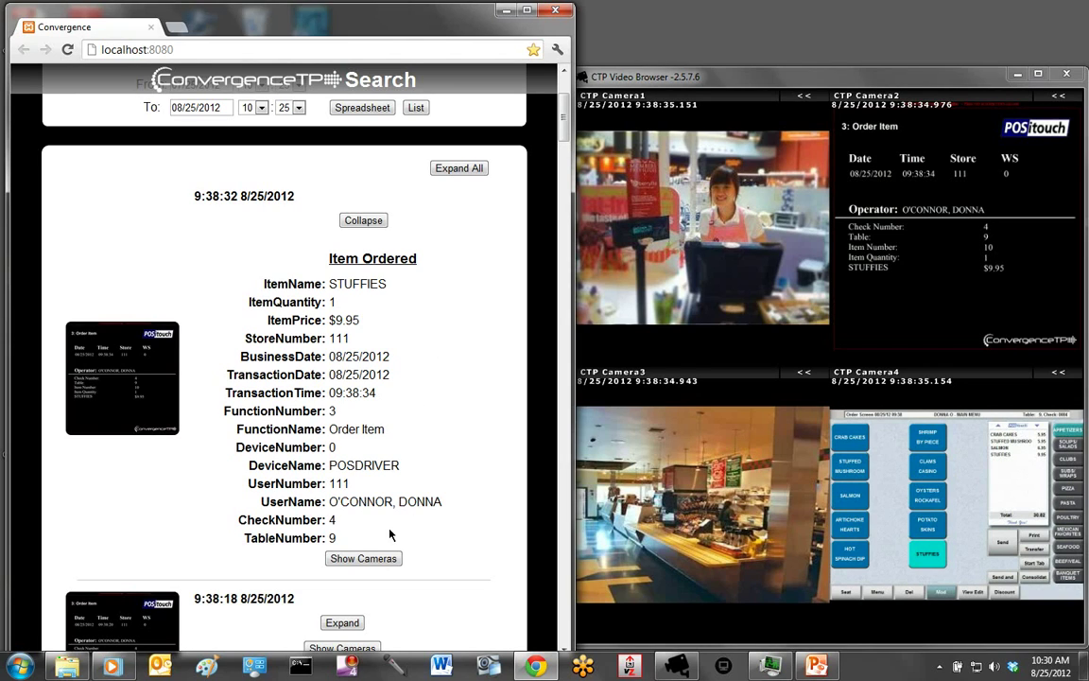
mouse_move(949, 273)
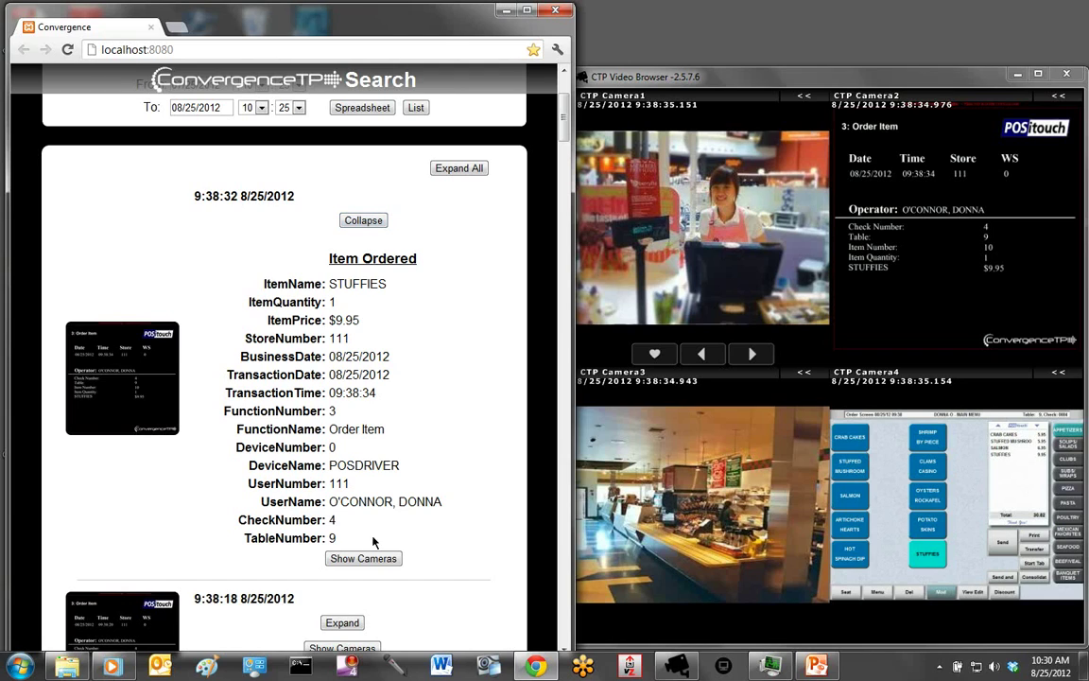
click(364, 220)
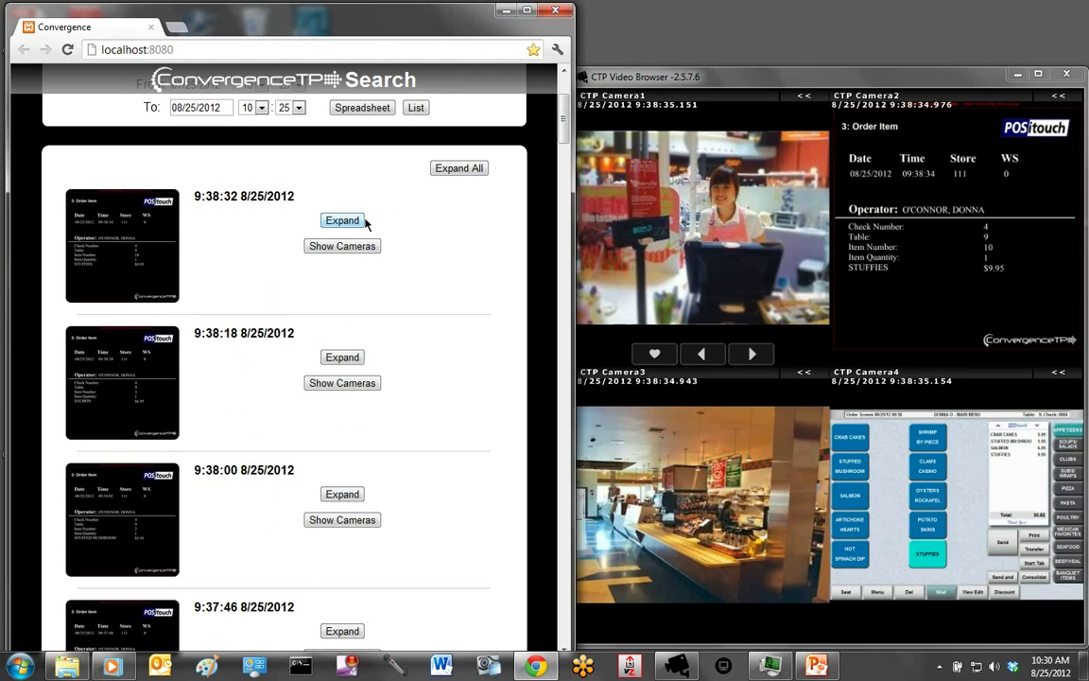
Step: Expand all listed events to browse their transaction details, and collapse them all again
click(459, 168)
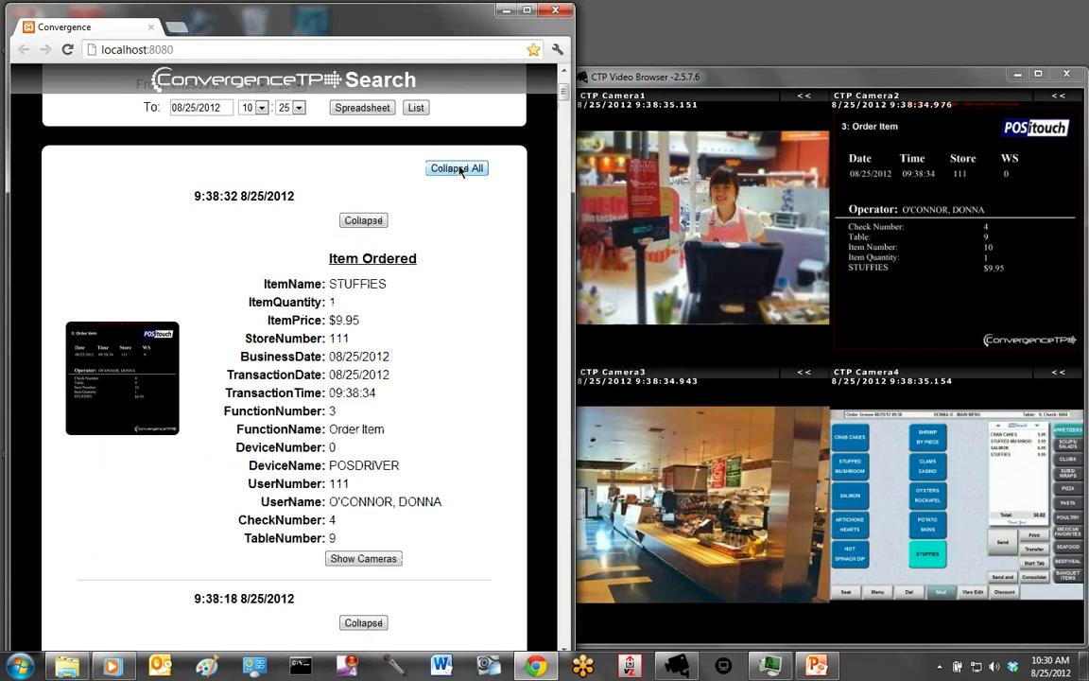
scroll(565, 116, down, 5)
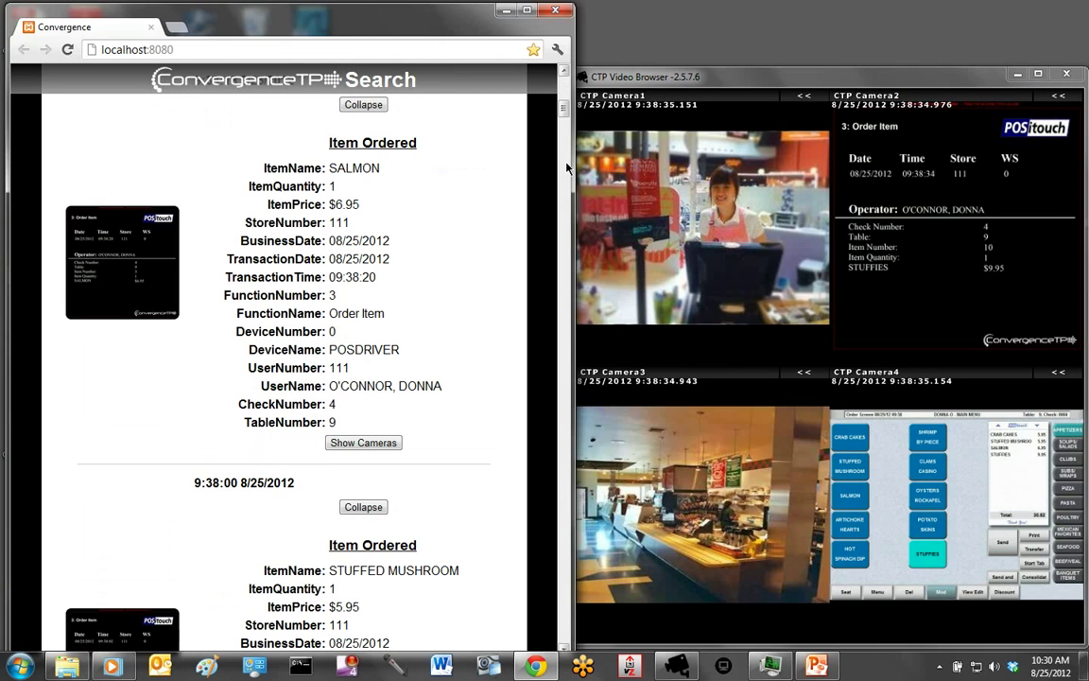
scroll(564, 90, up, 5)
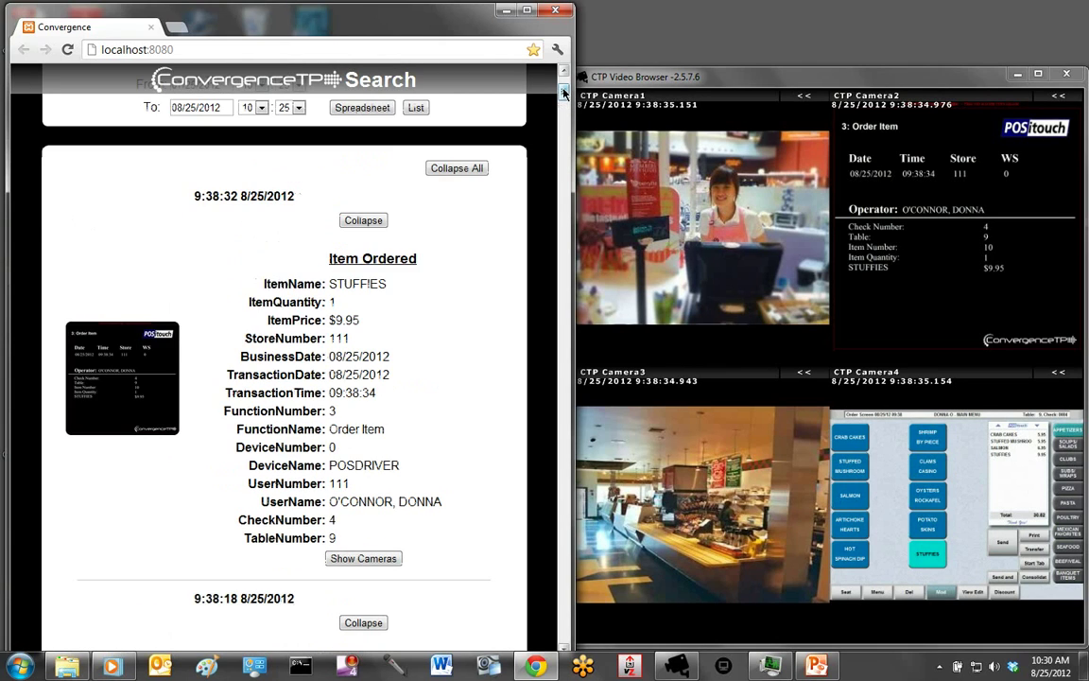
scroll(564, 90, up, 2)
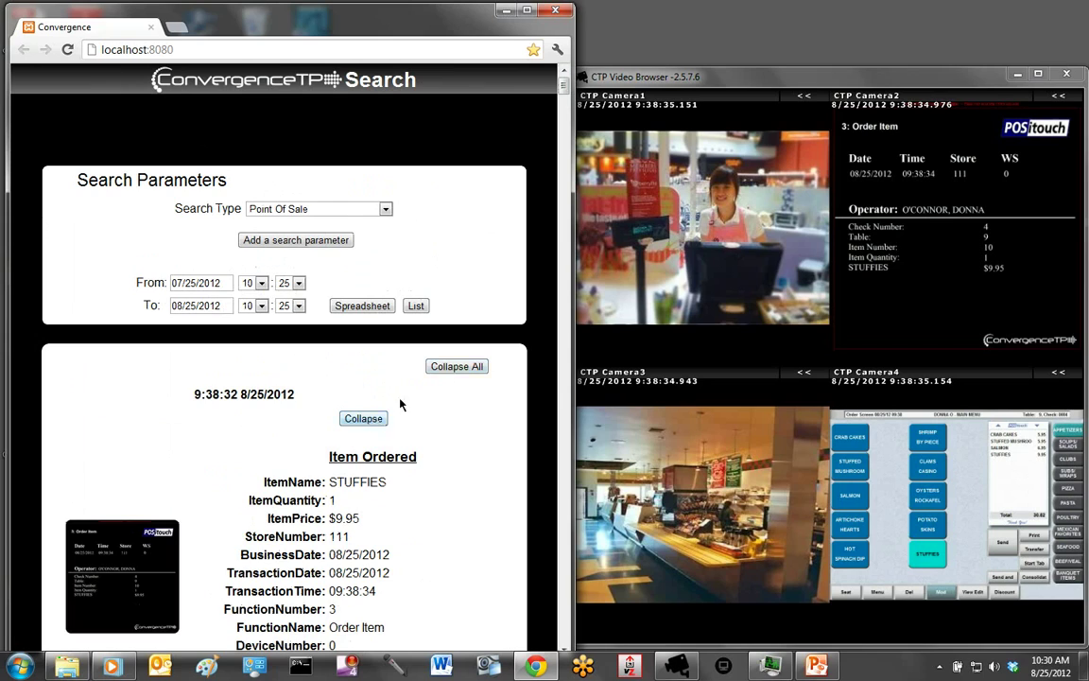
click(463, 367)
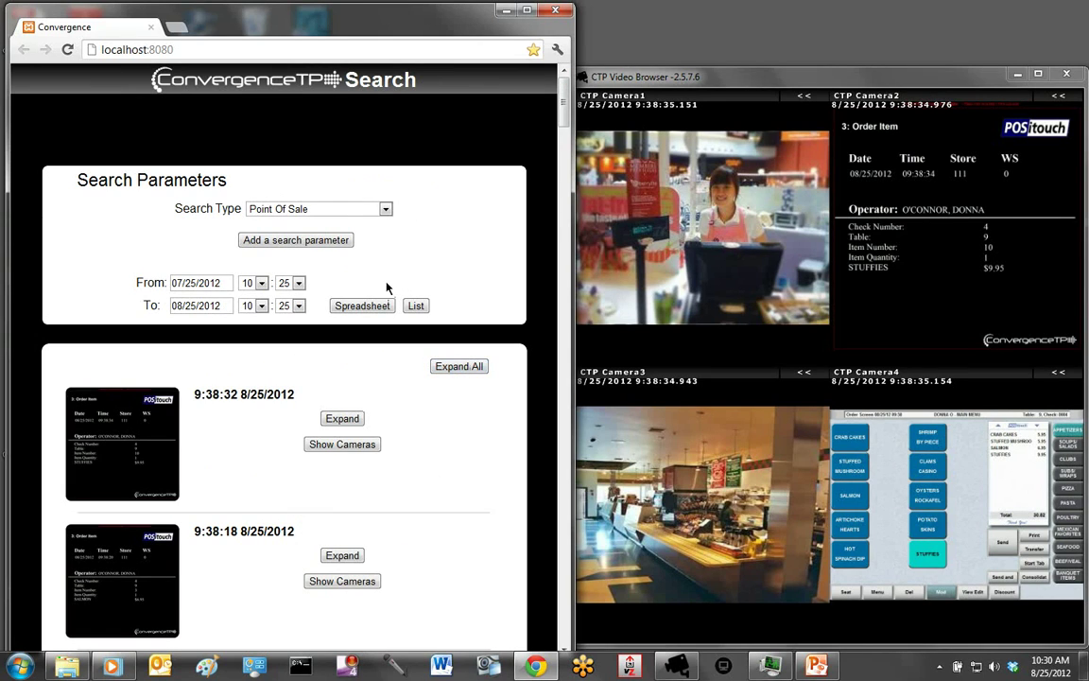
Step: Add a search parameter requiring Item Name to contain "st"
click(246, 240)
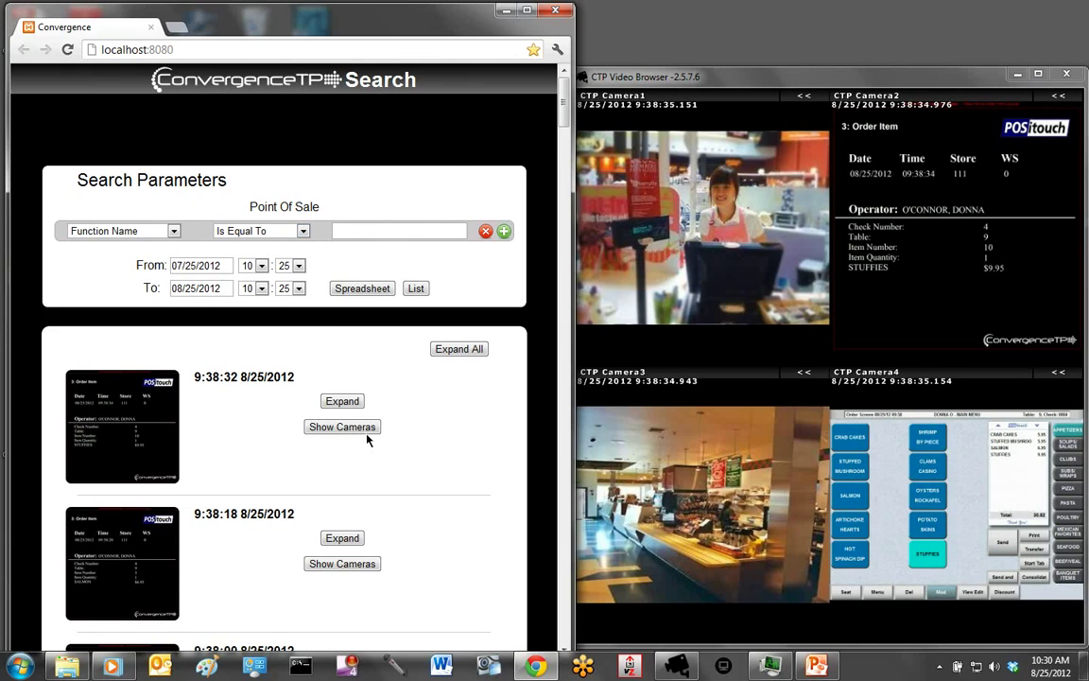
click(173, 231)
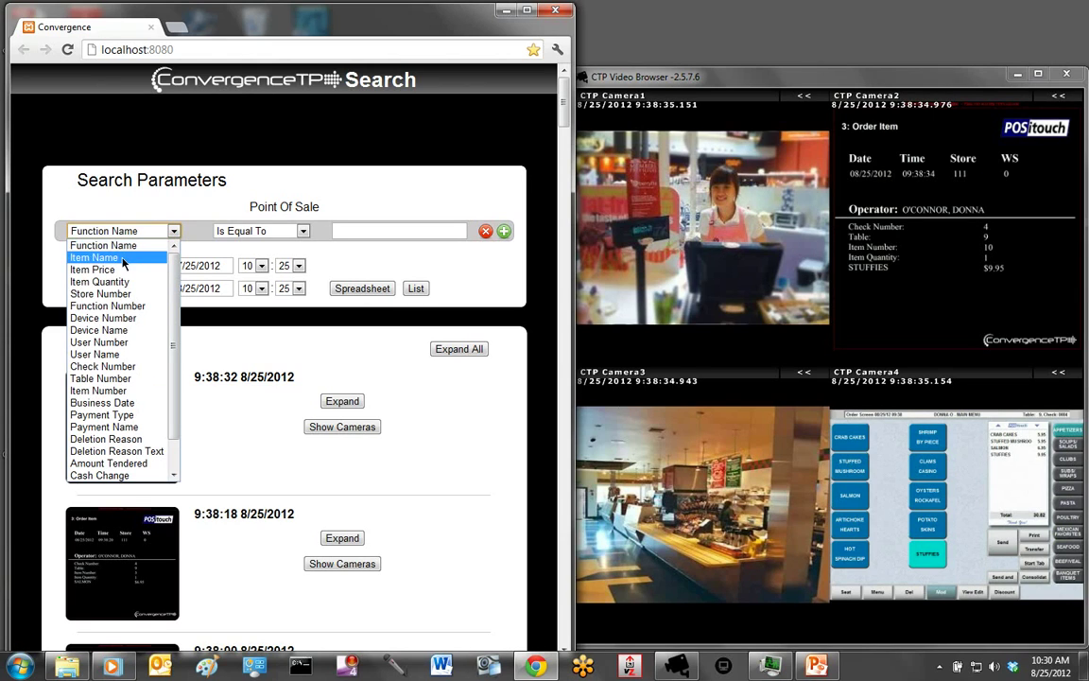
click(122, 257)
click(301, 231)
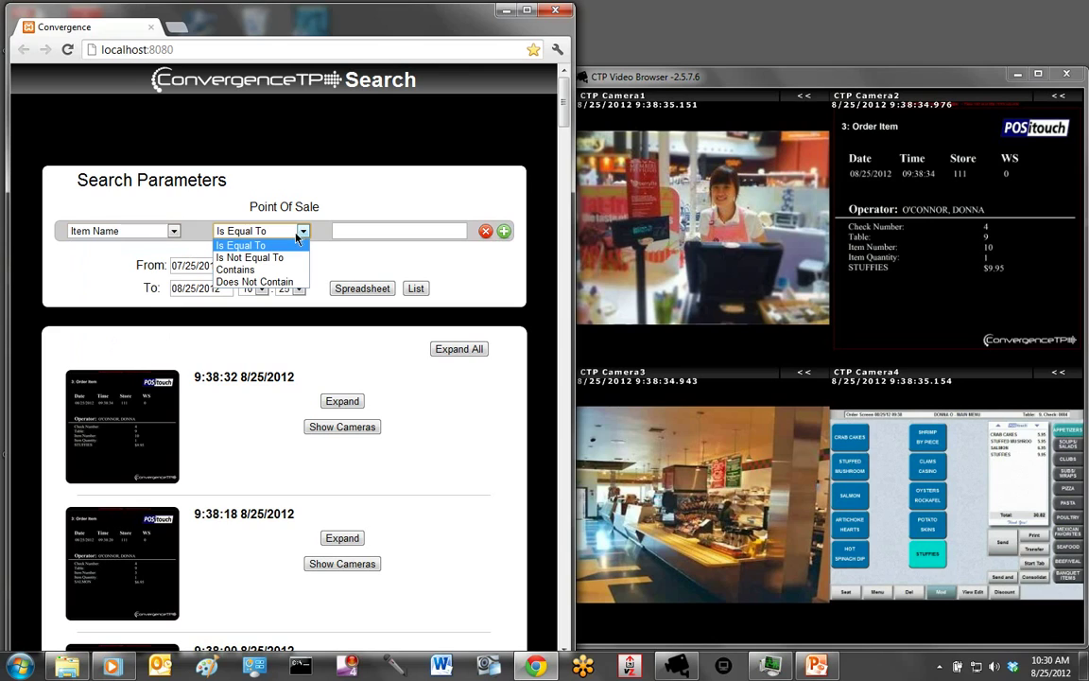
click(241, 270)
click(383, 231)
text(st)
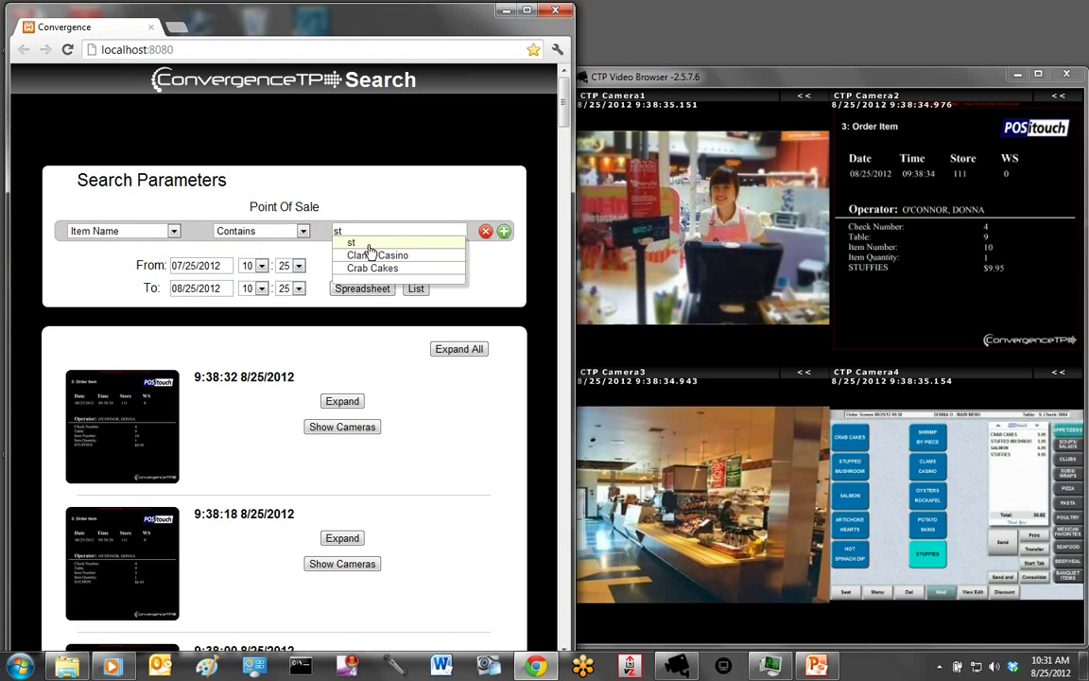
click(491, 277)
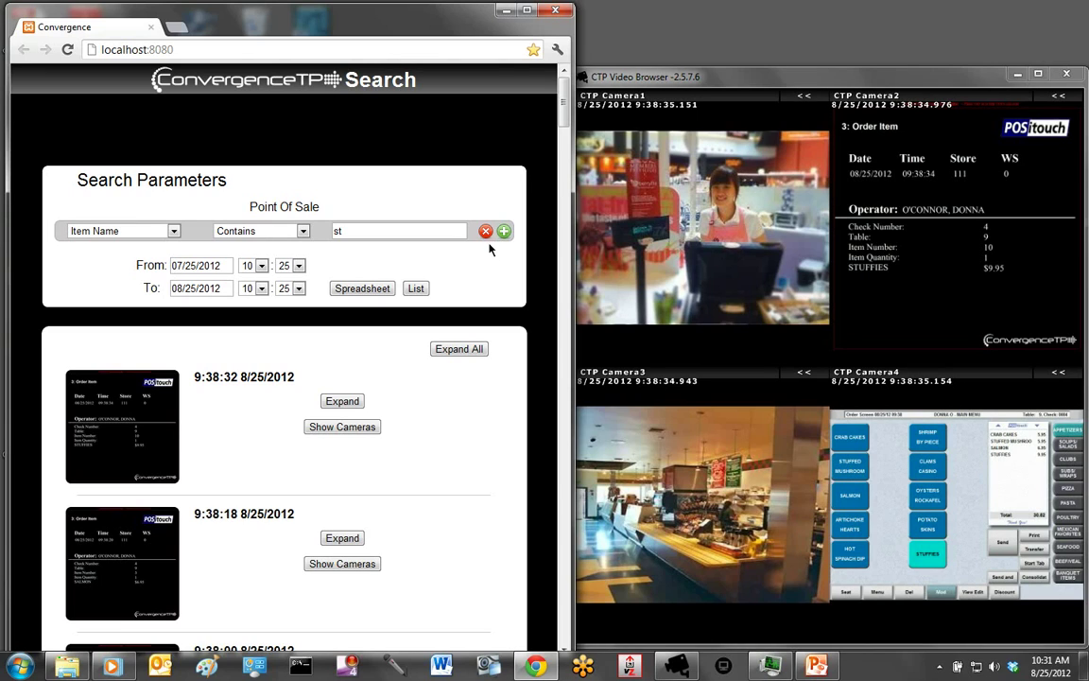
Step: Add a second search parameter requiring Item Price to be greater than 9.94
click(504, 232)
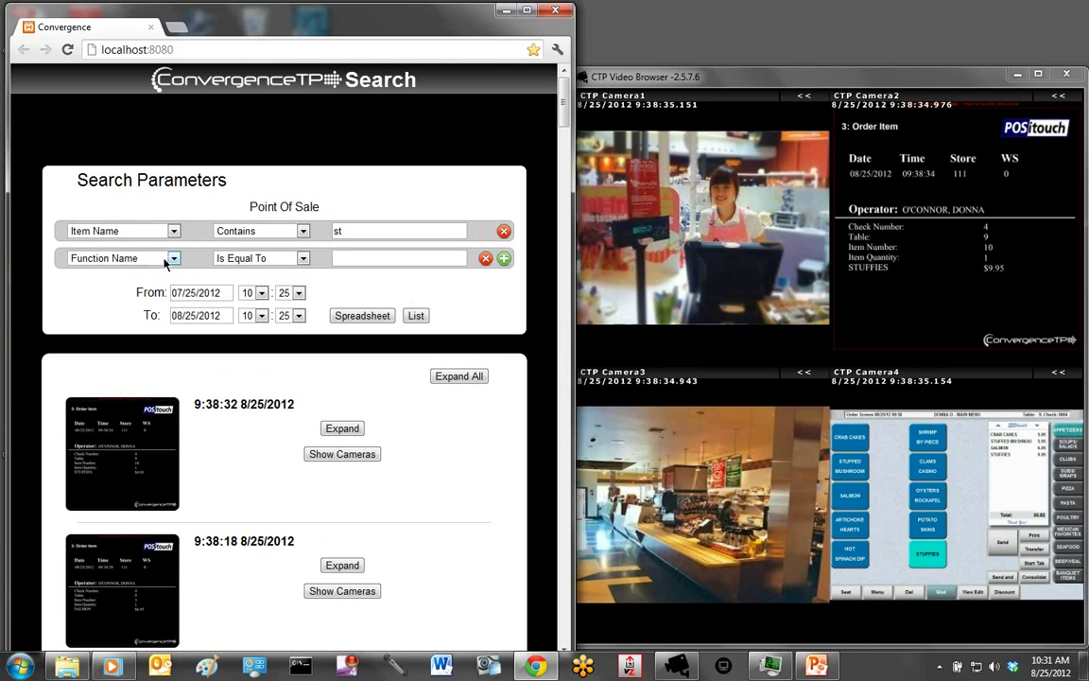
click(174, 259)
click(127, 298)
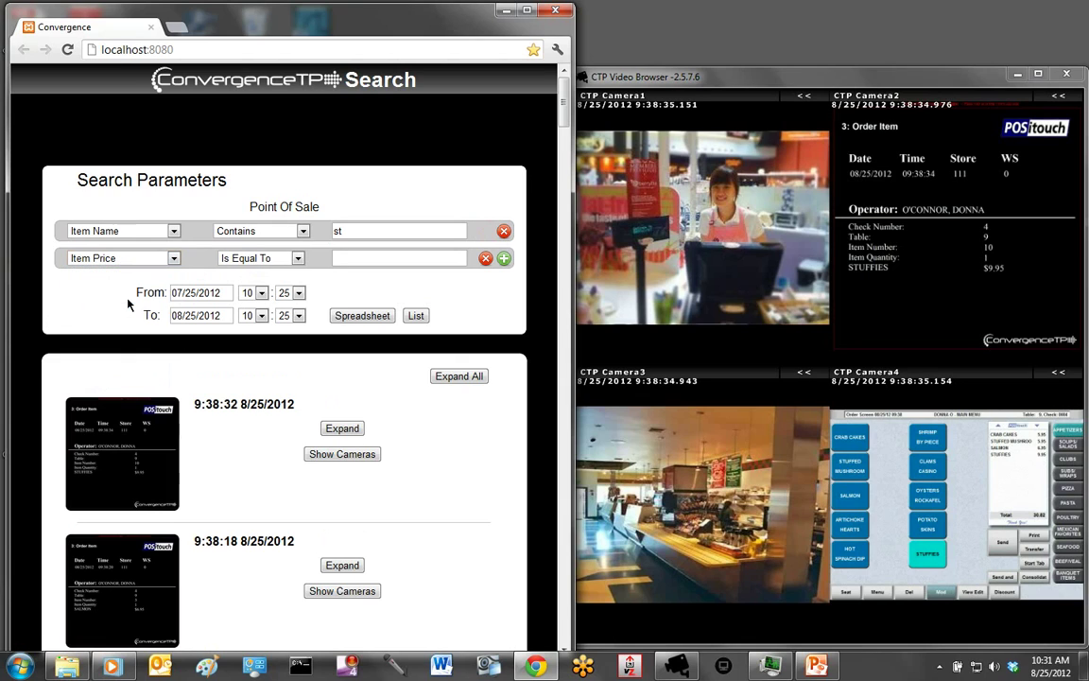
click(296, 258)
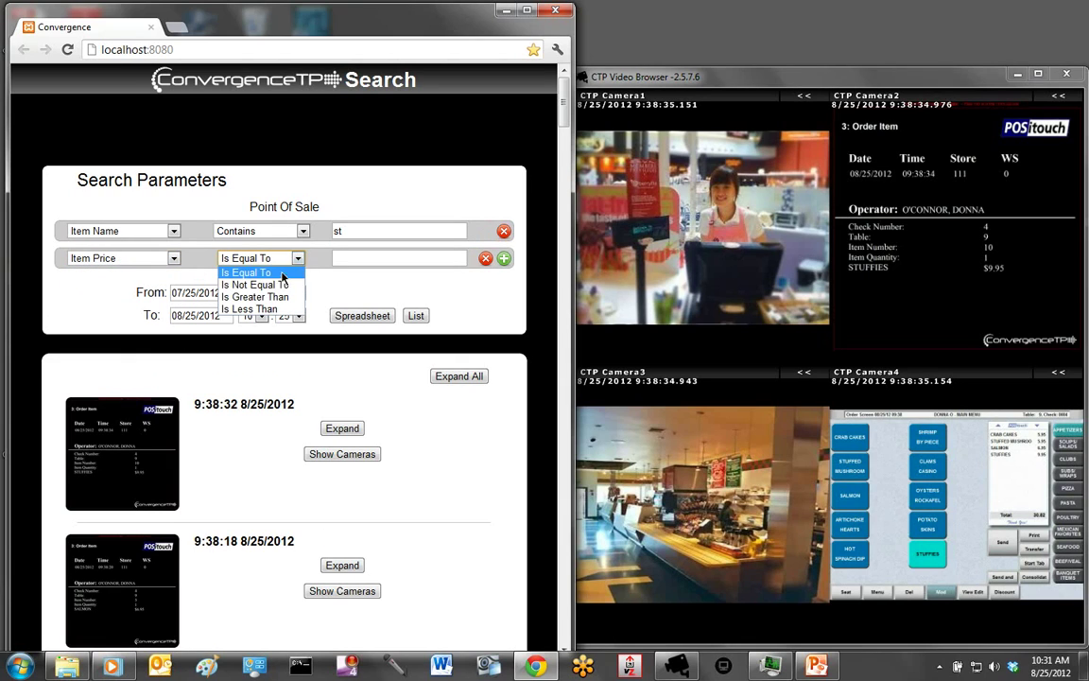
click(268, 298)
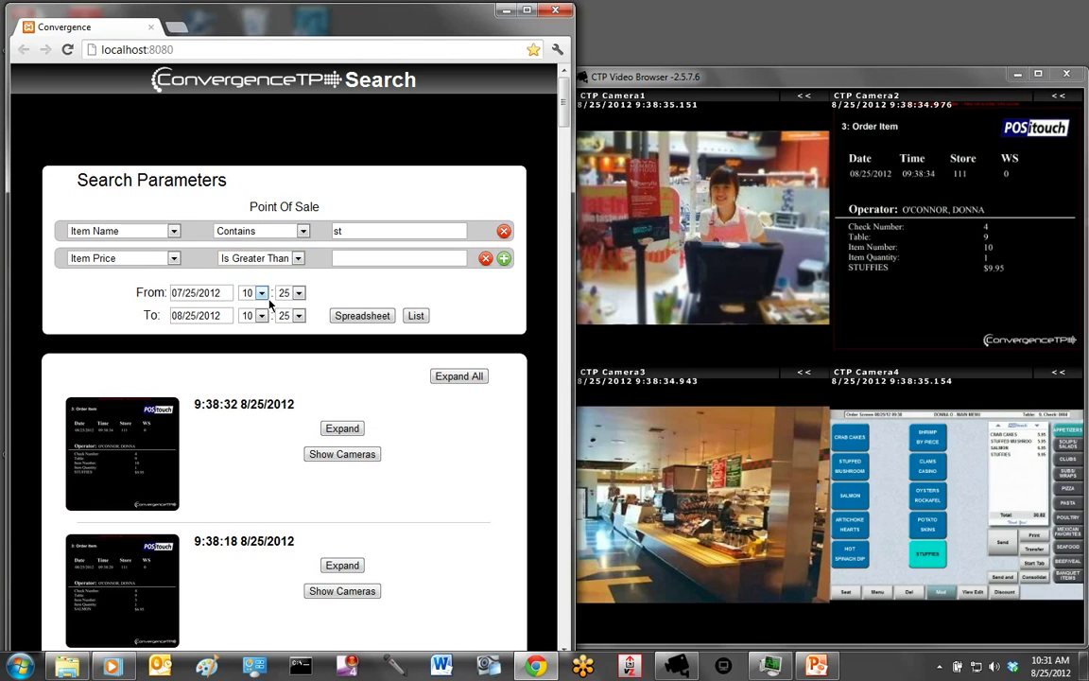
click(397, 258)
click(376, 295)
Step: Enlarge CTP Camera2 to read the item price on the order screen, and return to the four-camera layout
click(1057, 102)
click(1058, 98)
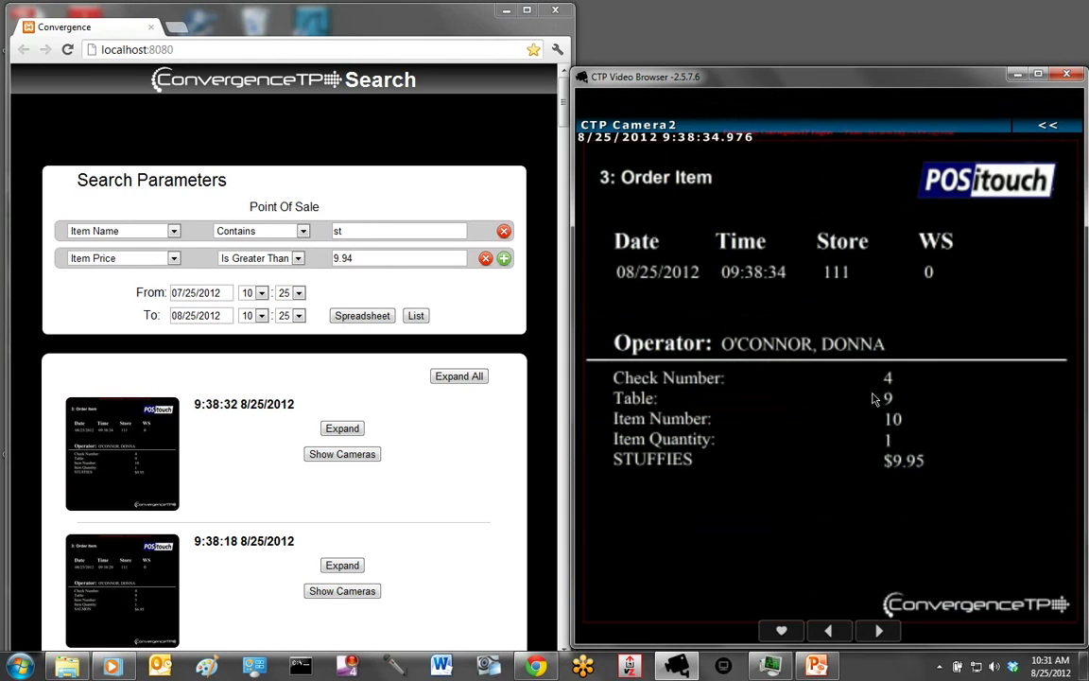
click(1055, 126)
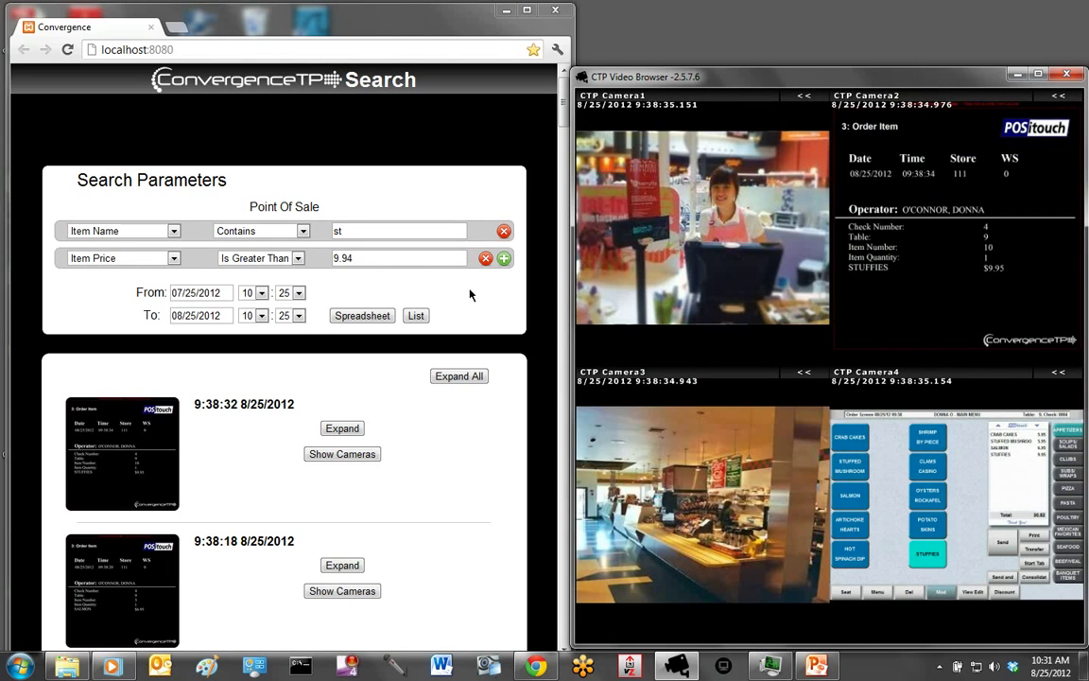
Step: Add a User Name Contains parameter with part of the operator's first name, and check the operator in the enlarged CTP Camera2 view
click(505, 259)
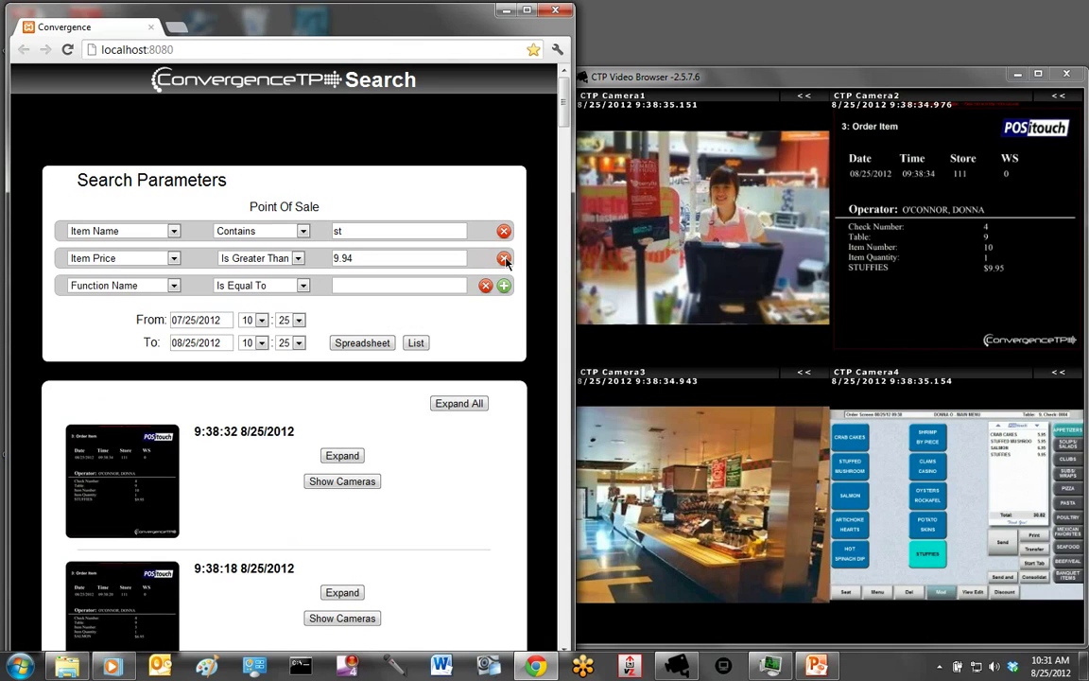
click(174, 286)
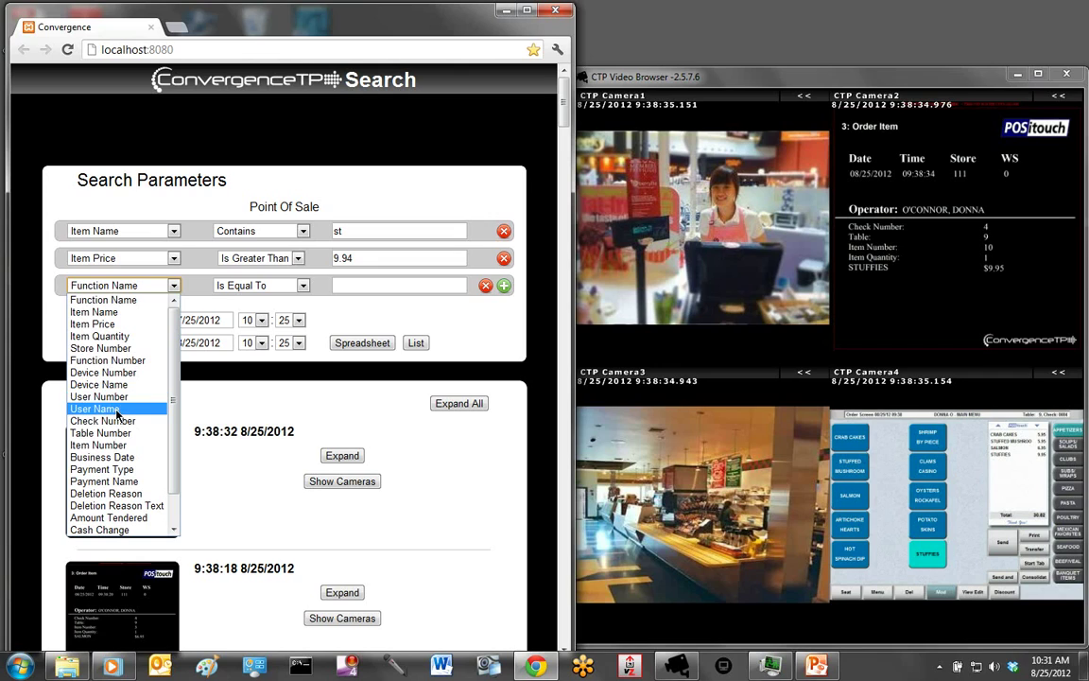
click(121, 409)
click(303, 286)
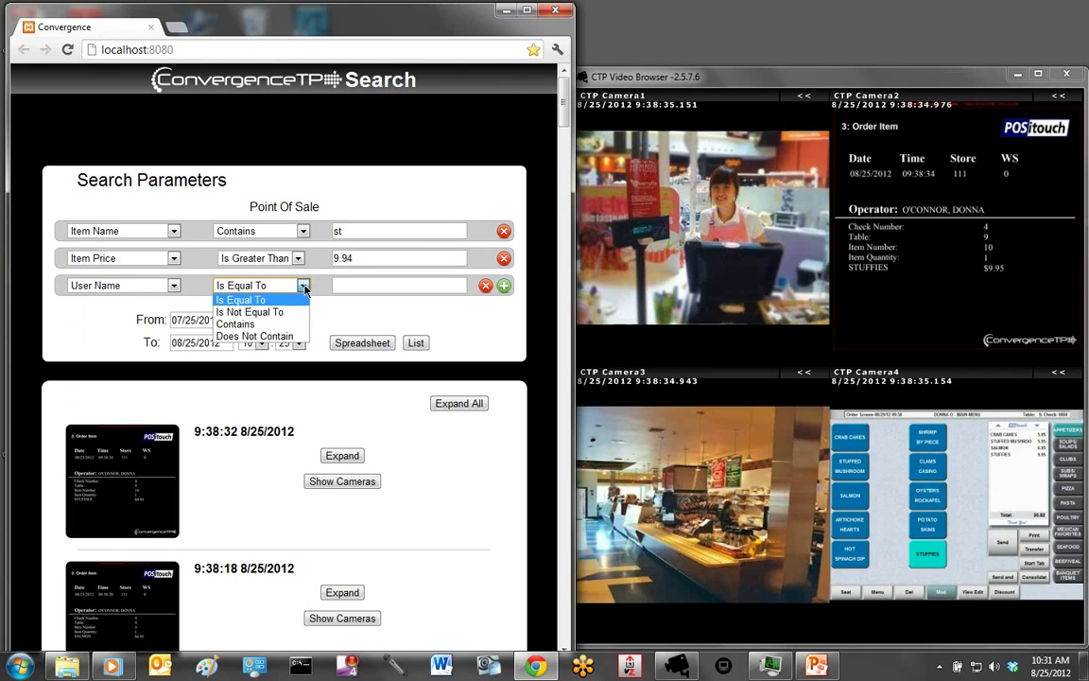
click(236, 324)
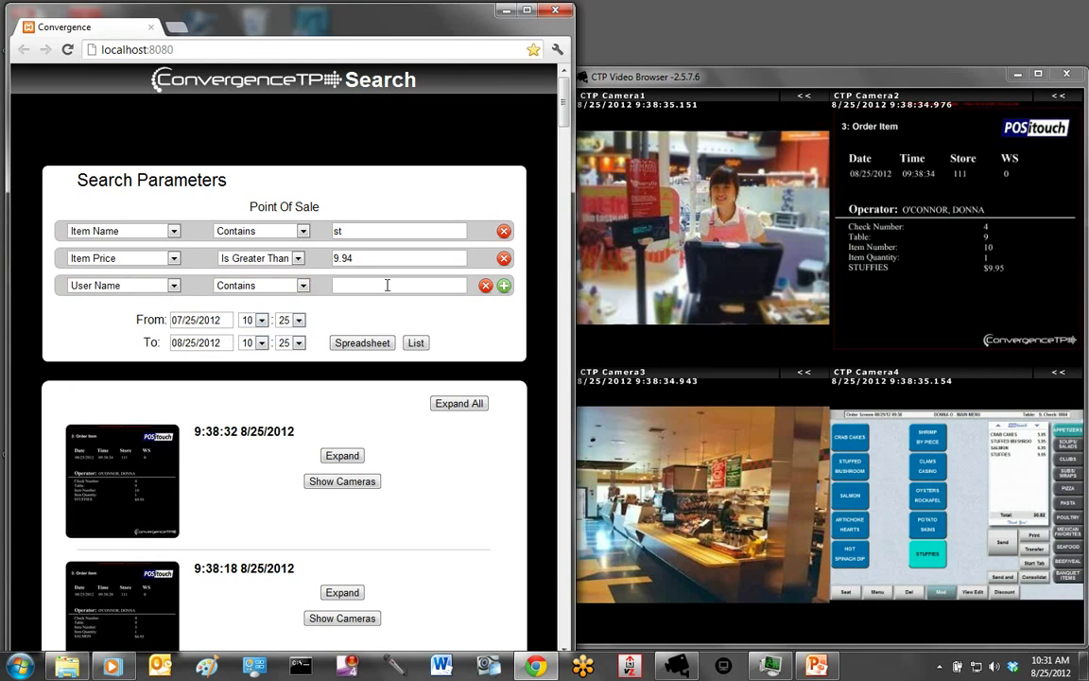
click(381, 284)
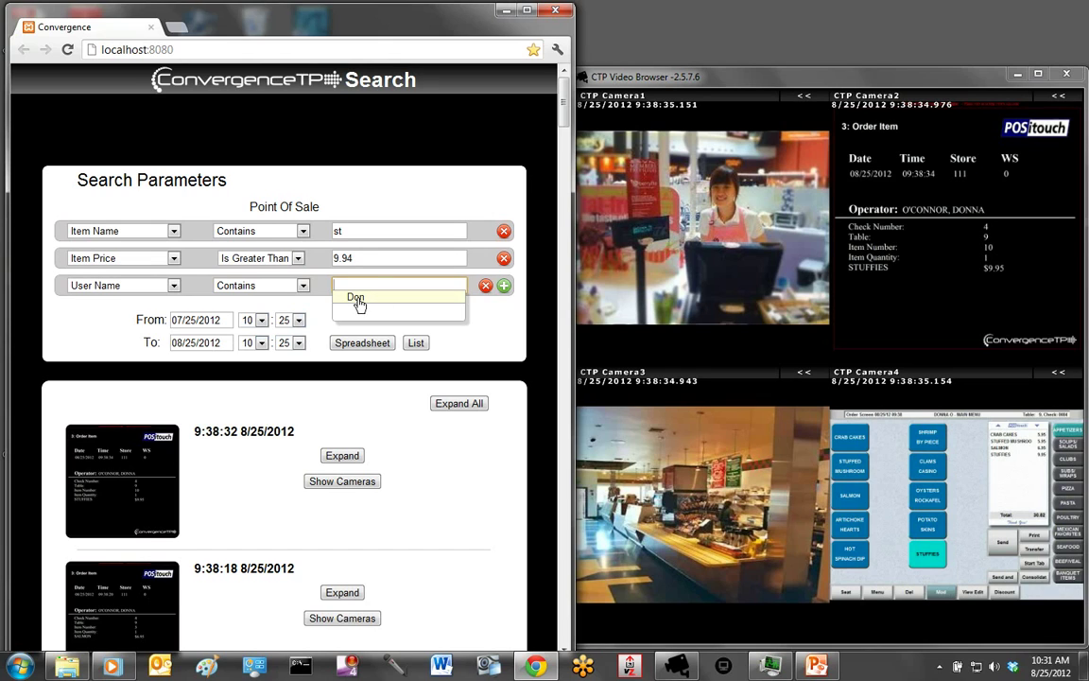
click(356, 299)
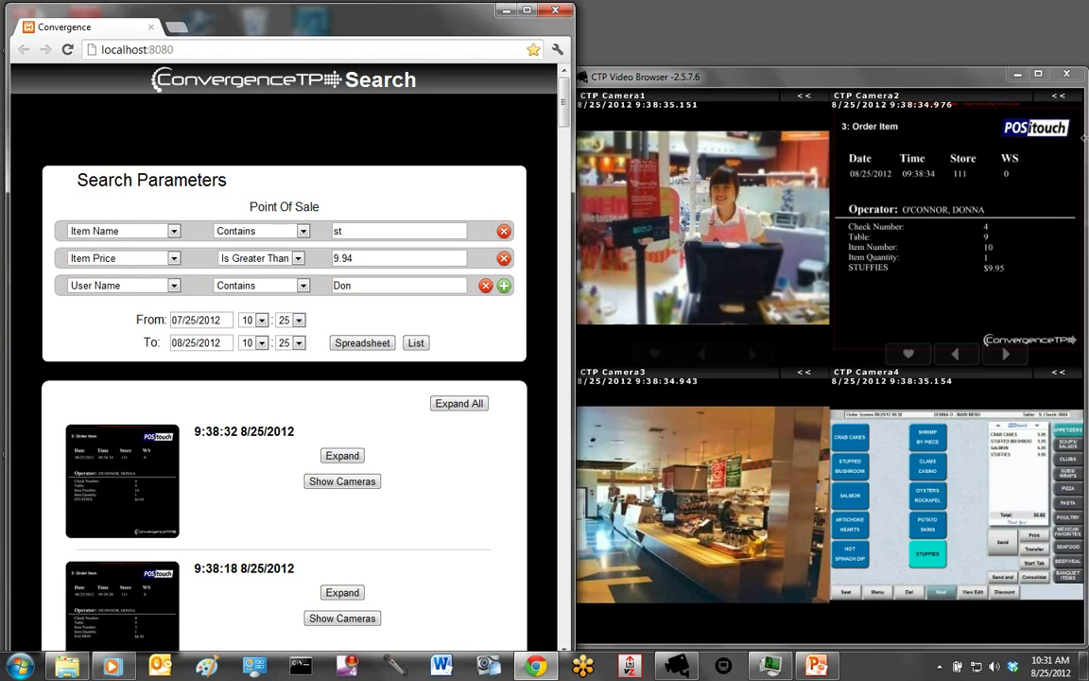
click(1059, 96)
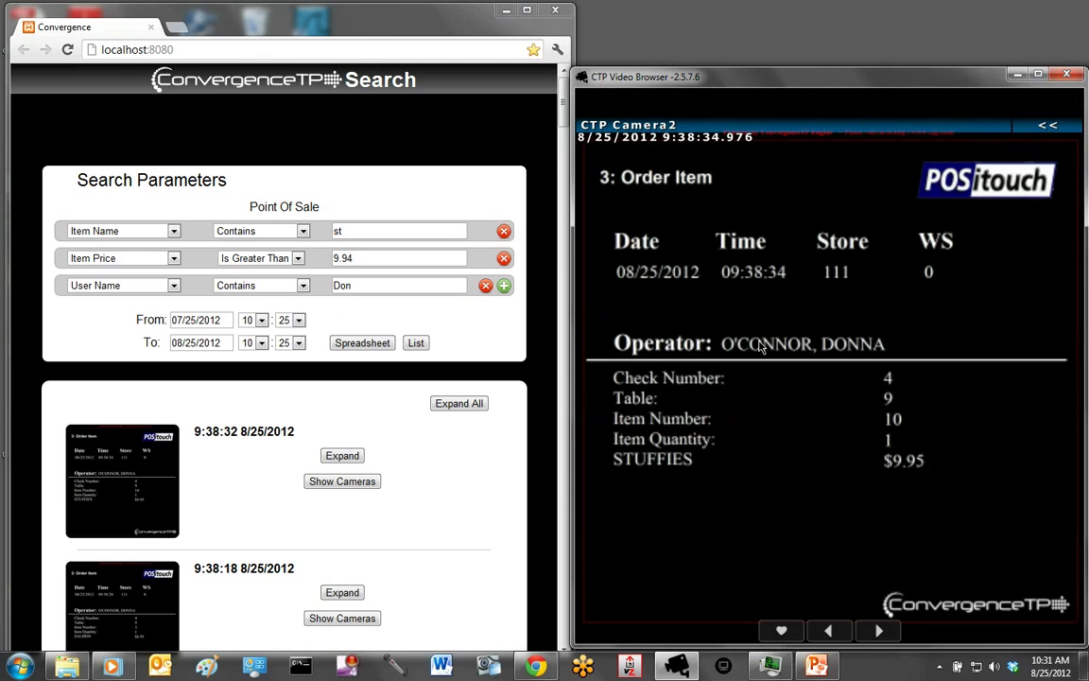
click(1058, 126)
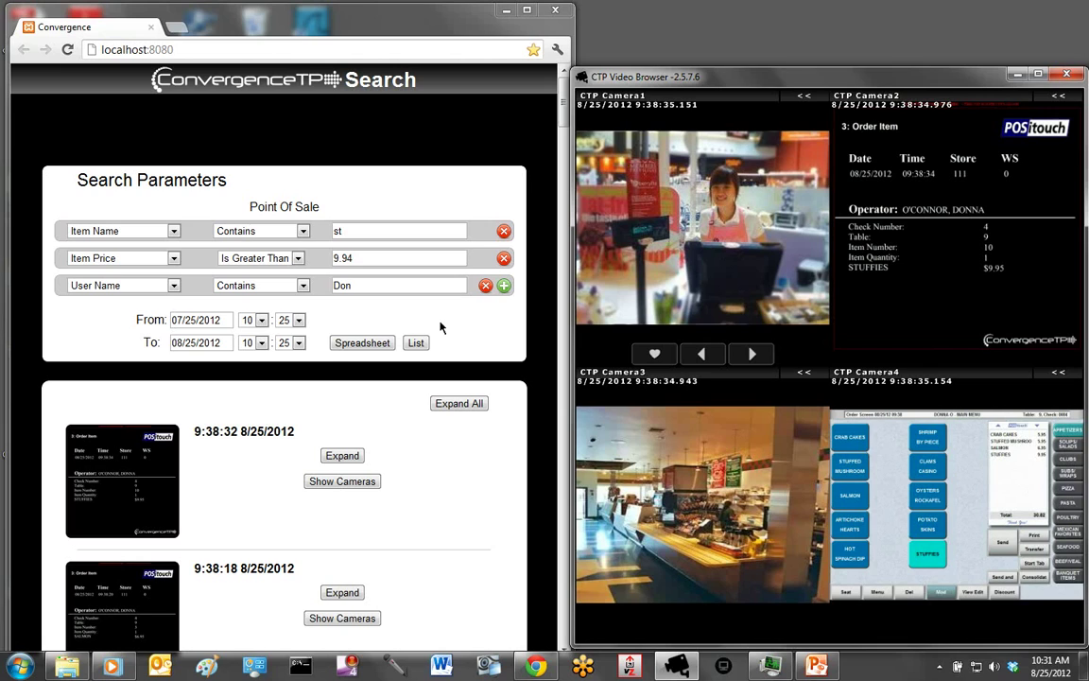
click(504, 287)
click(166, 312)
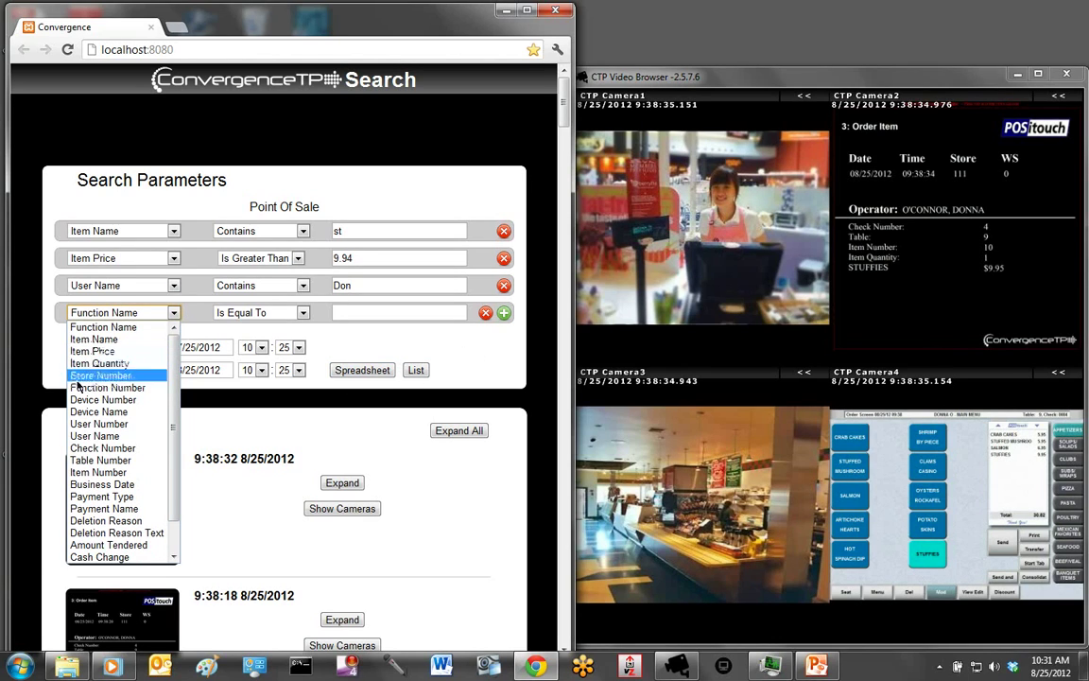
click(486, 350)
click(485, 312)
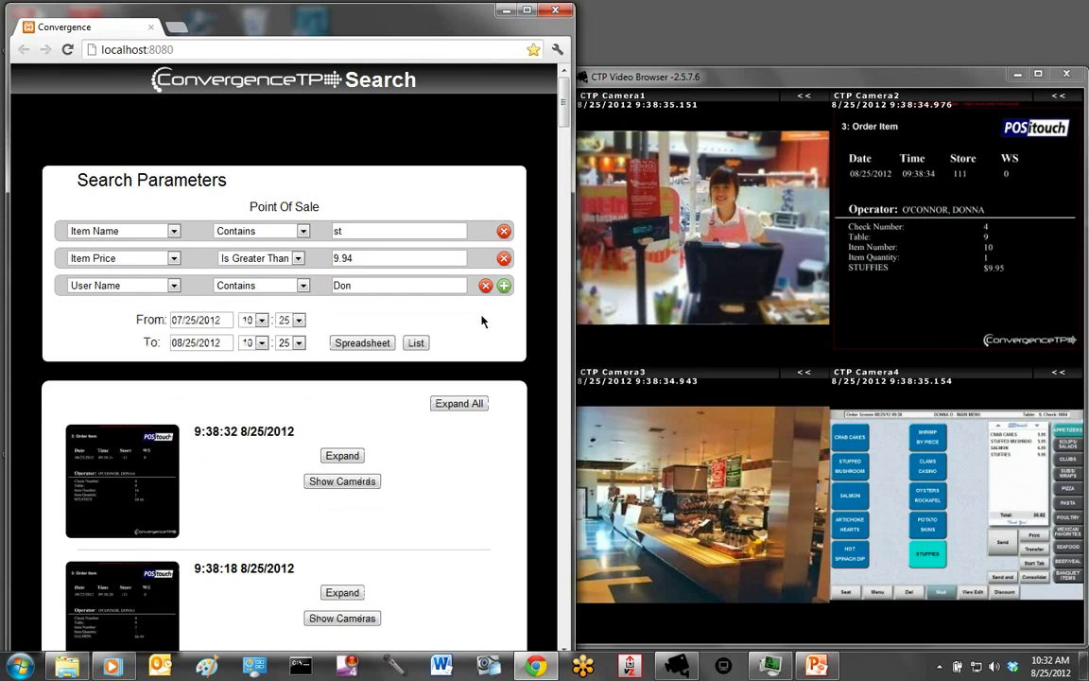
Step: List the events matching all three parameters and review their expanded transaction details, collapsing them at the end
click(416, 344)
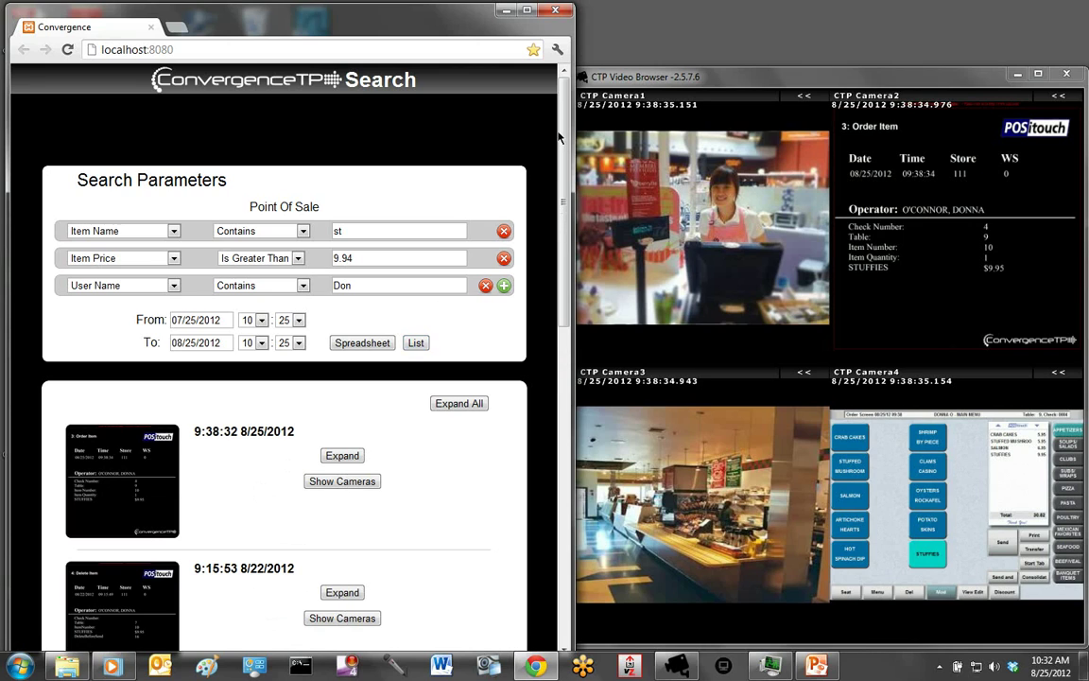
click(460, 403)
drag(567, 135, 558, 180)
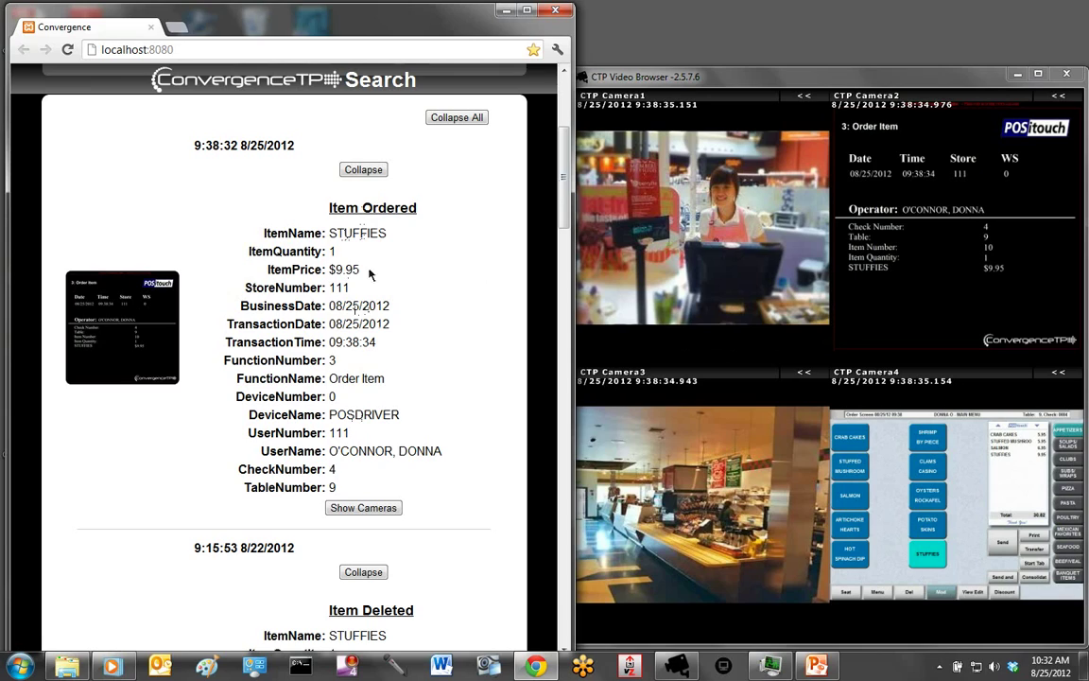
drag(563, 160, 542, 130)
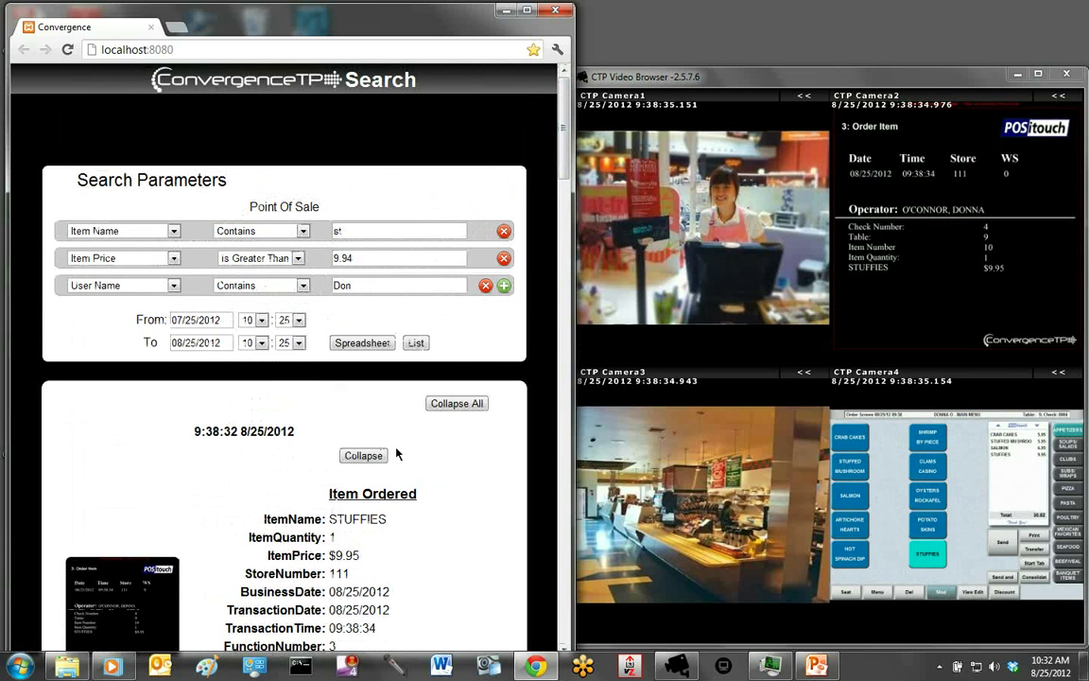
click(453, 404)
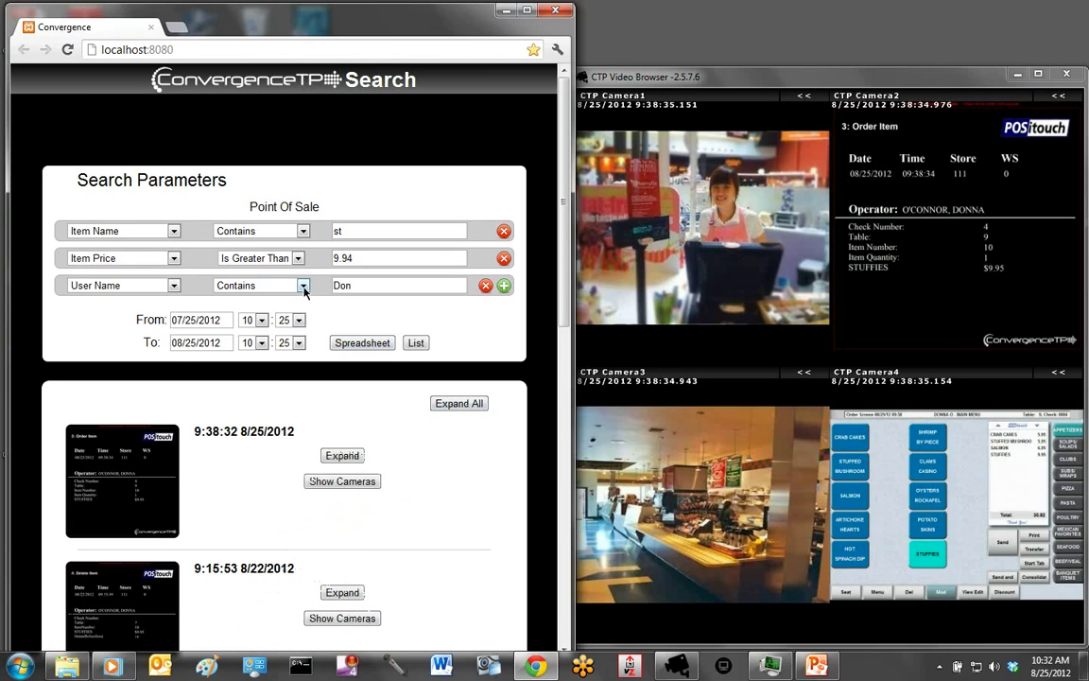
Step: Change the Item Price condition to Is Less Than and list the matching events
click(298, 260)
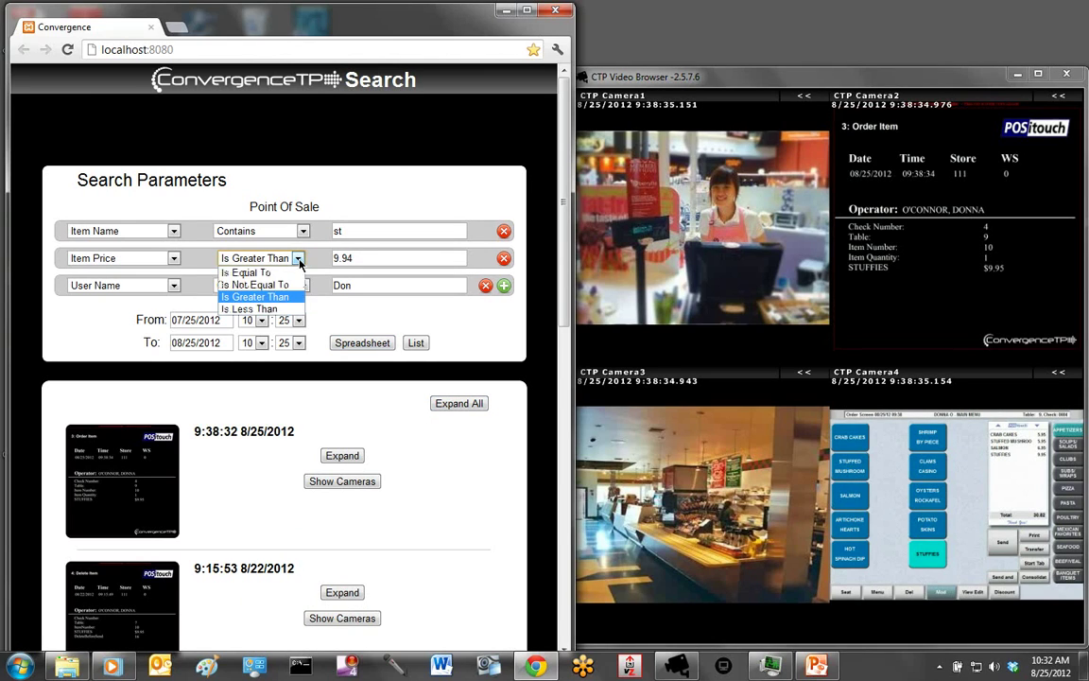
click(248, 309)
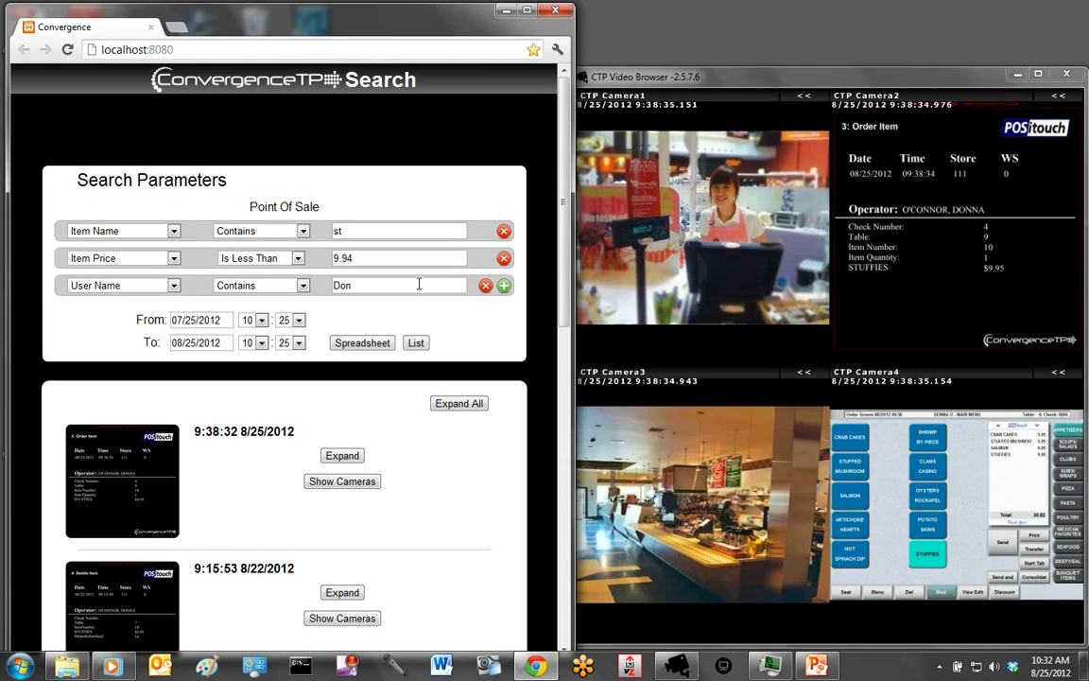
click(416, 343)
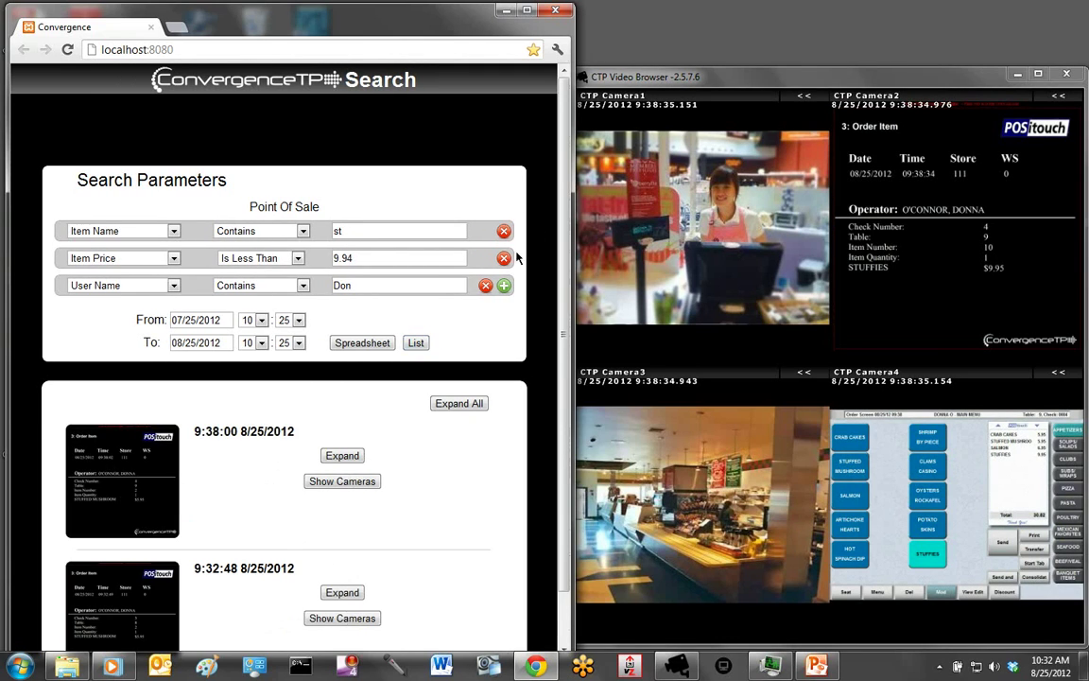
Step: Expand all events in the filtered list and review their item names, prices and other Item Ordered details
click(459, 403)
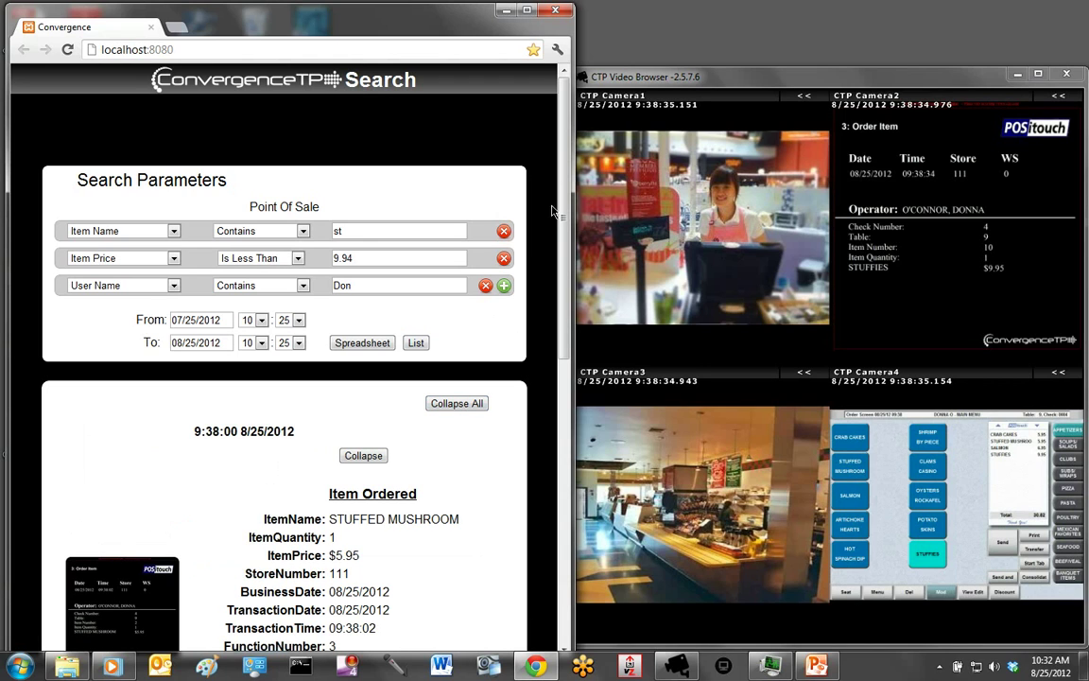
scroll(571, 202, down, 3)
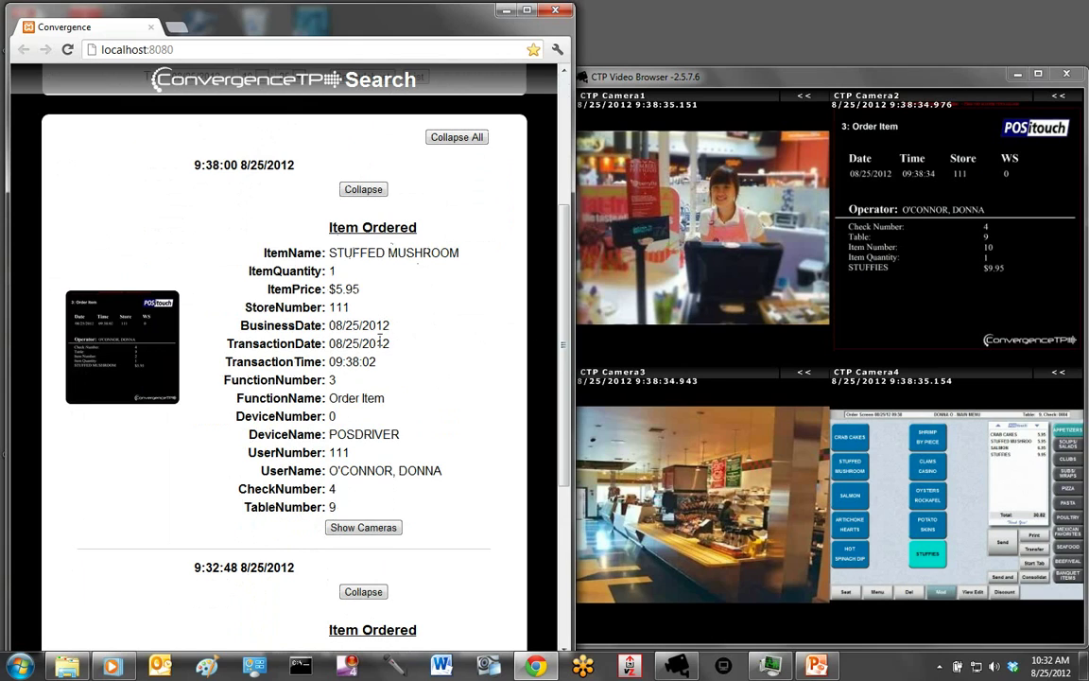
scroll(546, 301, down, 2)
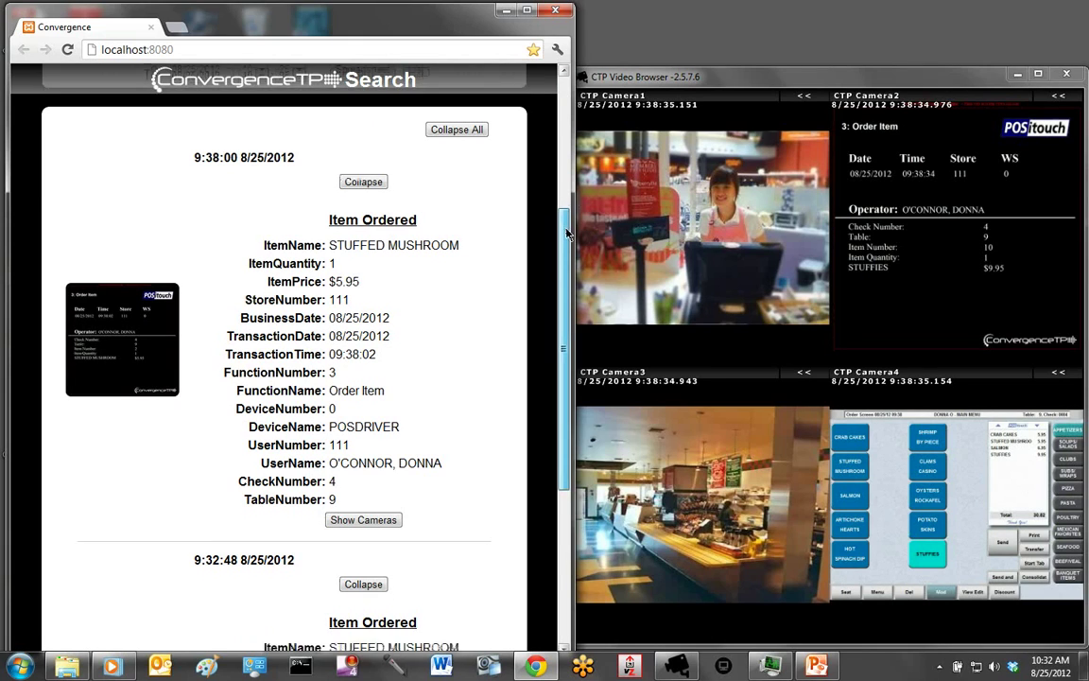
scroll(546, 301, down, 3)
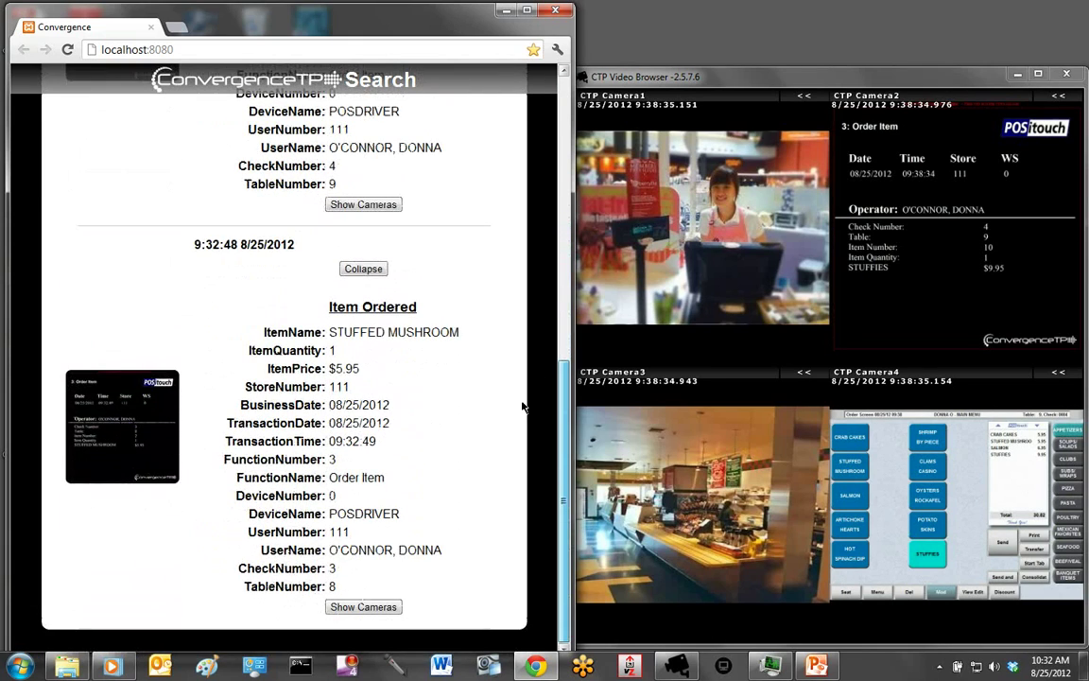
scroll(530, 346, up, 1)
scroll(531, 346, up, 8)
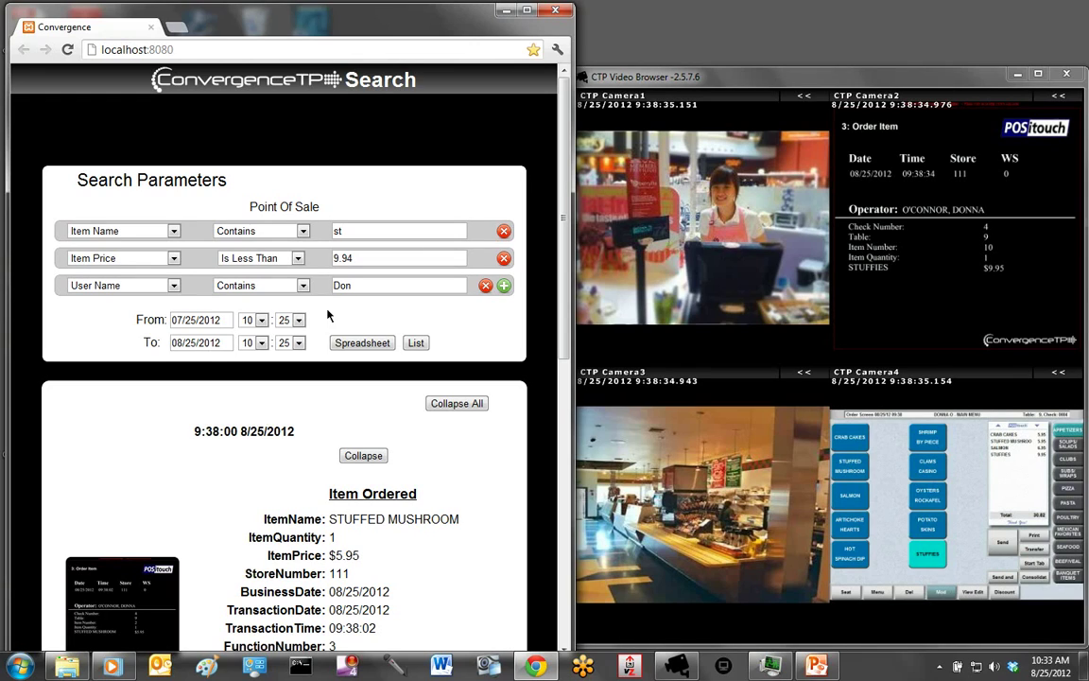
Step: View the filtered results as a spreadsheet with Function Name, Item Name, Item Price, Item Quantity and Store Number fields
click(366, 344)
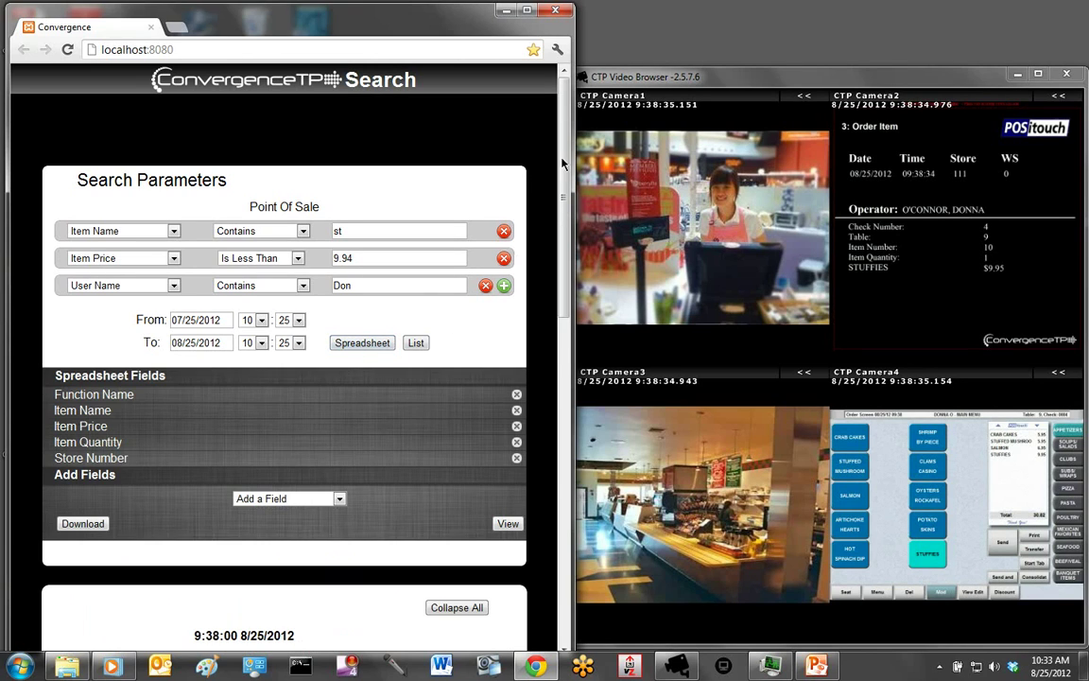
drag(561, 165, 563, 237)
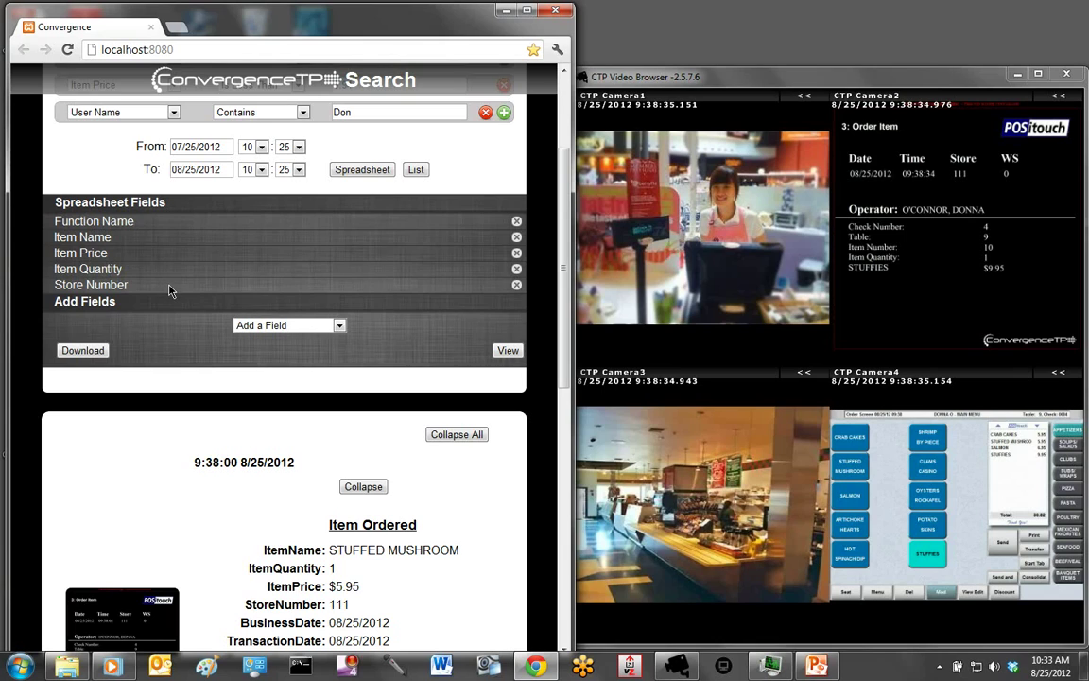
click(341, 326)
click(340, 327)
click(507, 352)
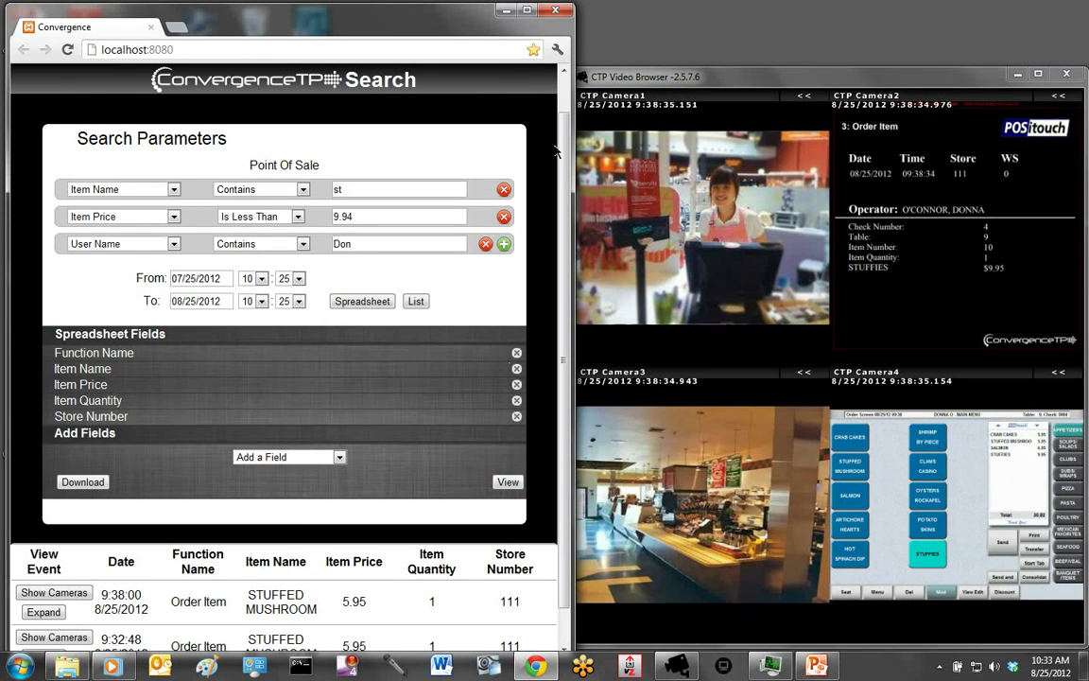
scroll(563, 145, down, 1)
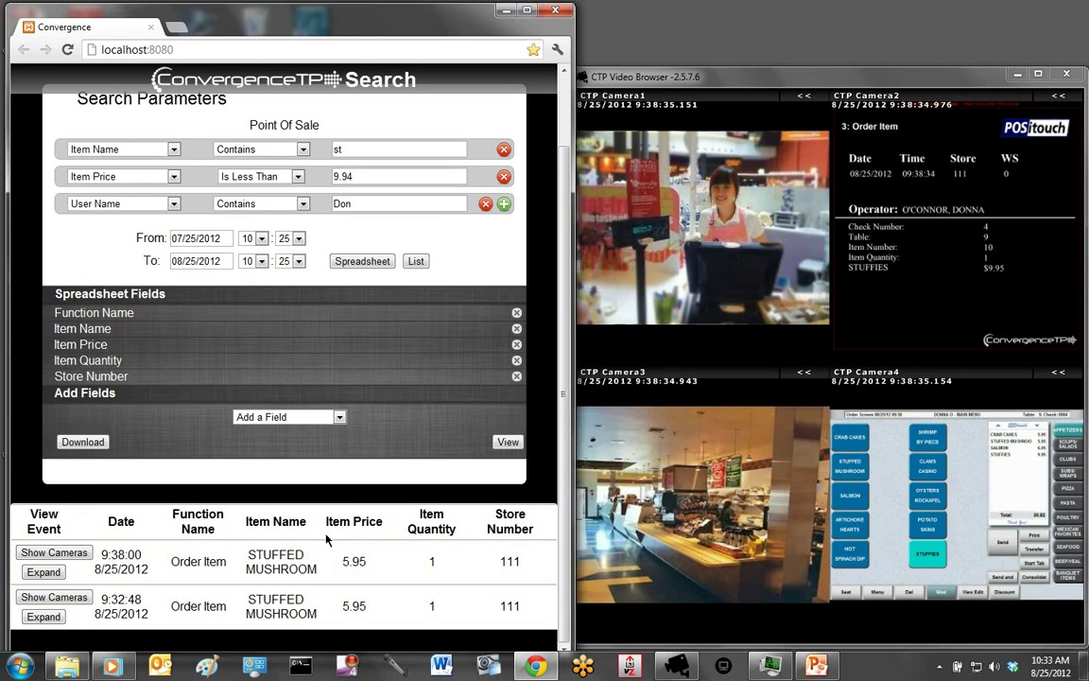
Step: Show the cameras for the 9:38:00 event, inspect CTP Camera2 enlarged, and return to the four-camera layout
click(49, 554)
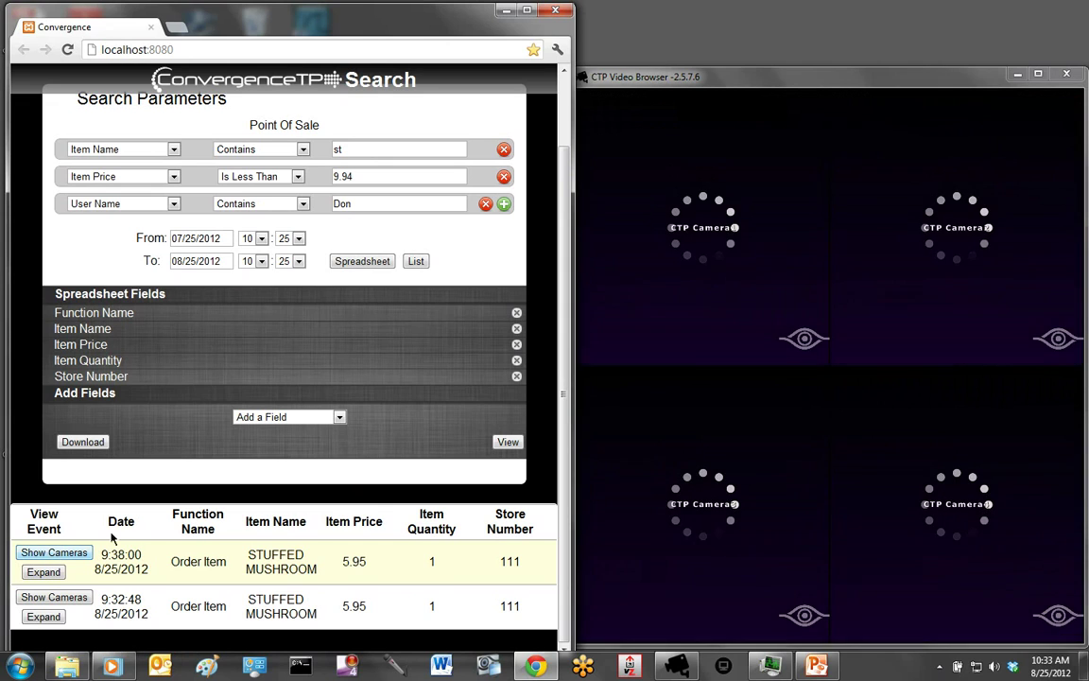
click(958, 270)
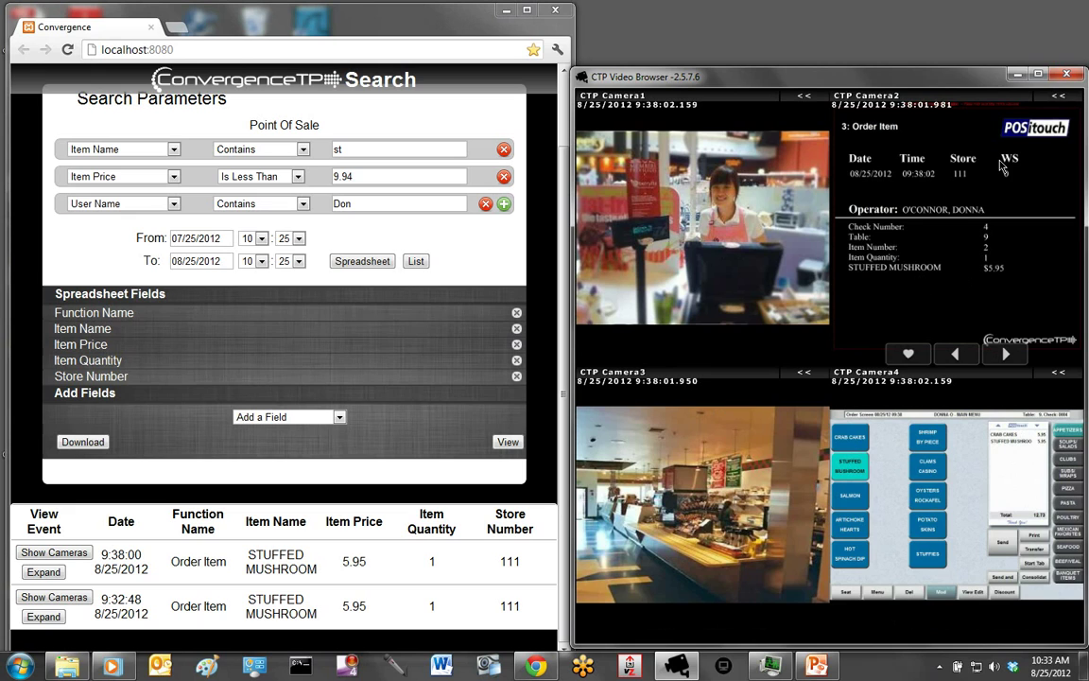
click(1059, 97)
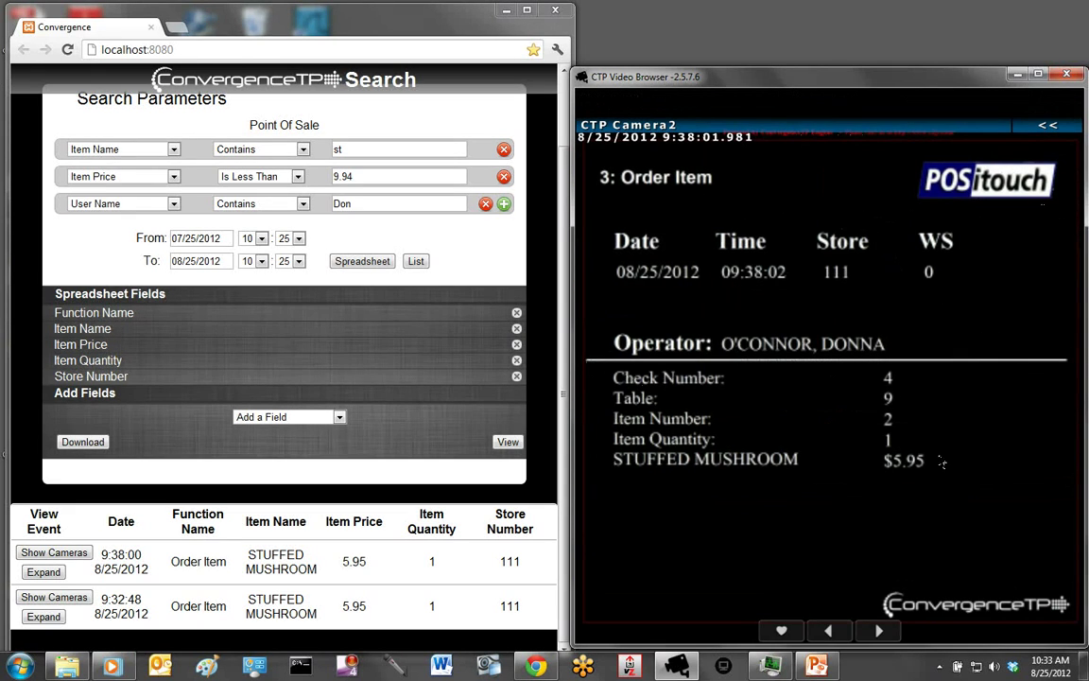
click(1048, 124)
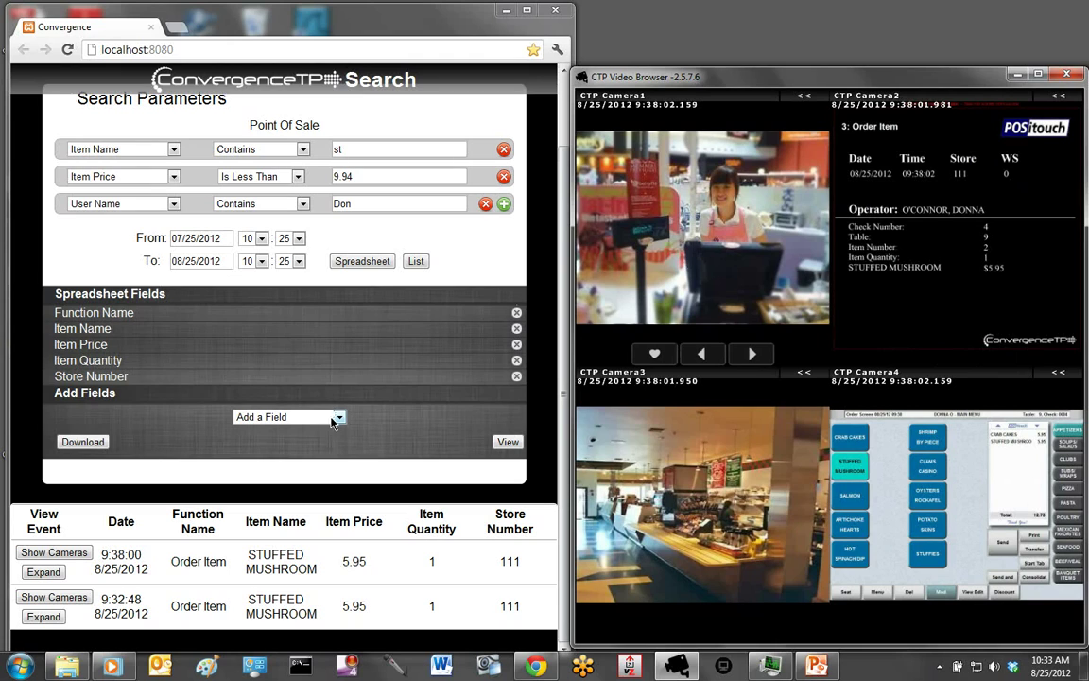
Step: Download the spreadsheet results as a CSV file and open it in Microsoft Excel
click(82, 443)
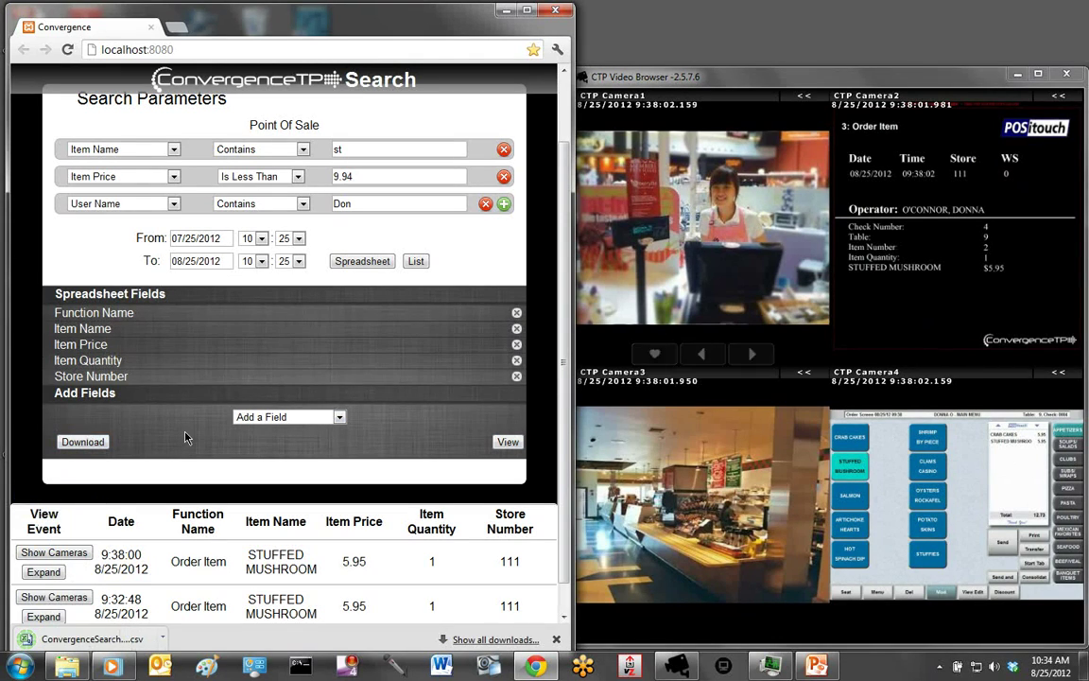
click(121, 640)
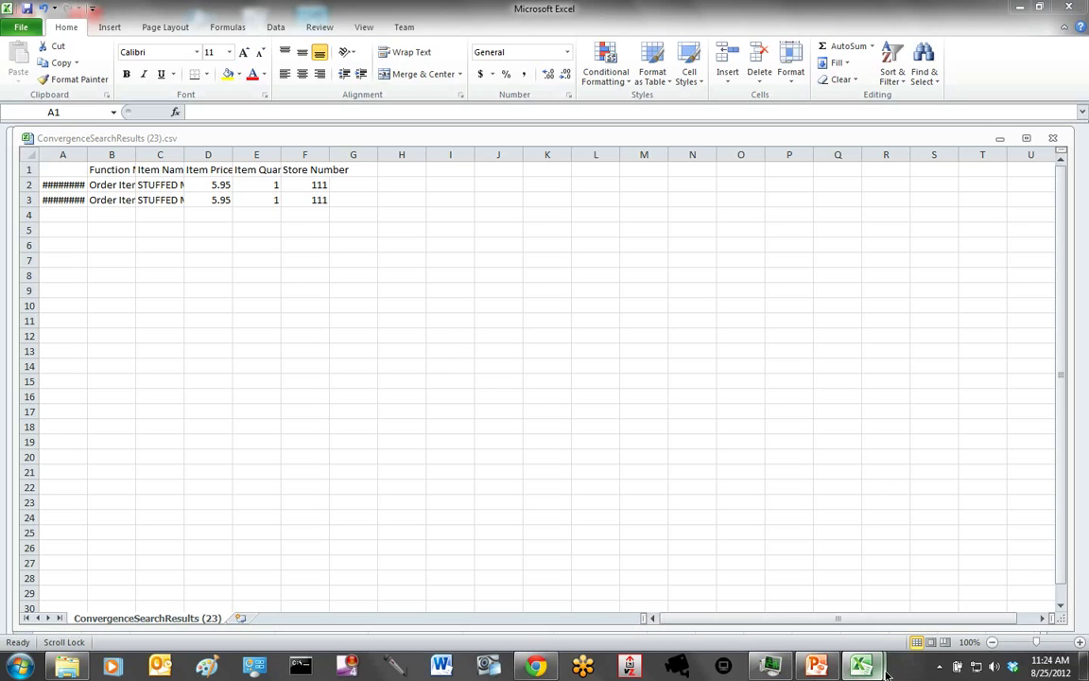
Step: Switch to the workbook "4 POS graph for web page video Aug 23 2012.xlsx" to view its "No Sale" Events chart
mouse_move(862, 667)
click(922, 582)
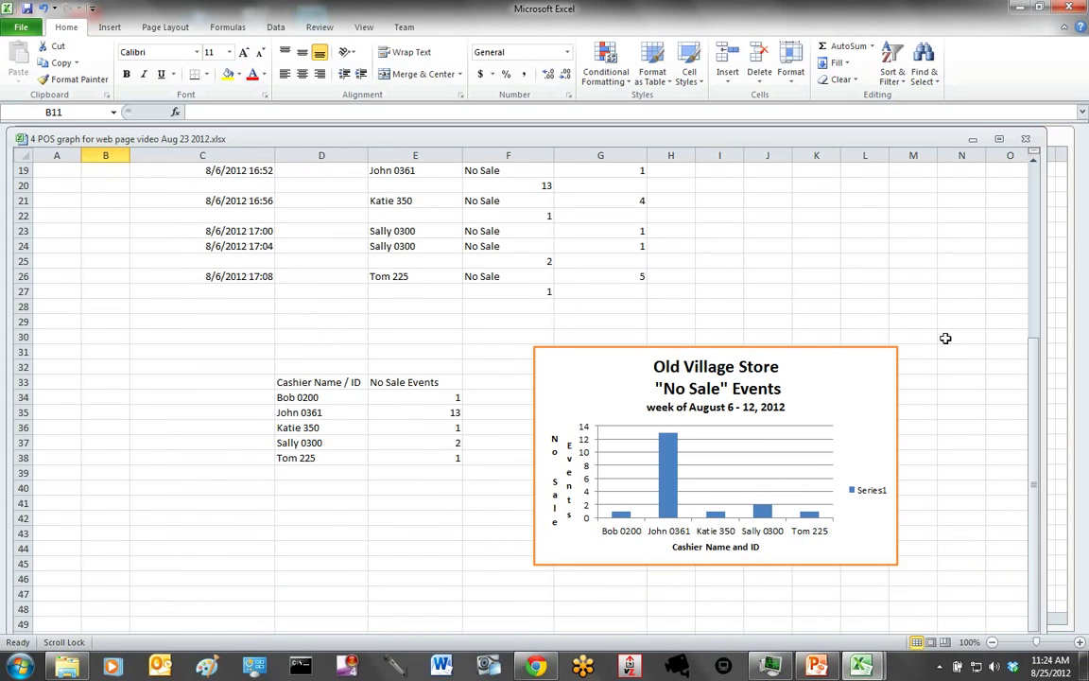